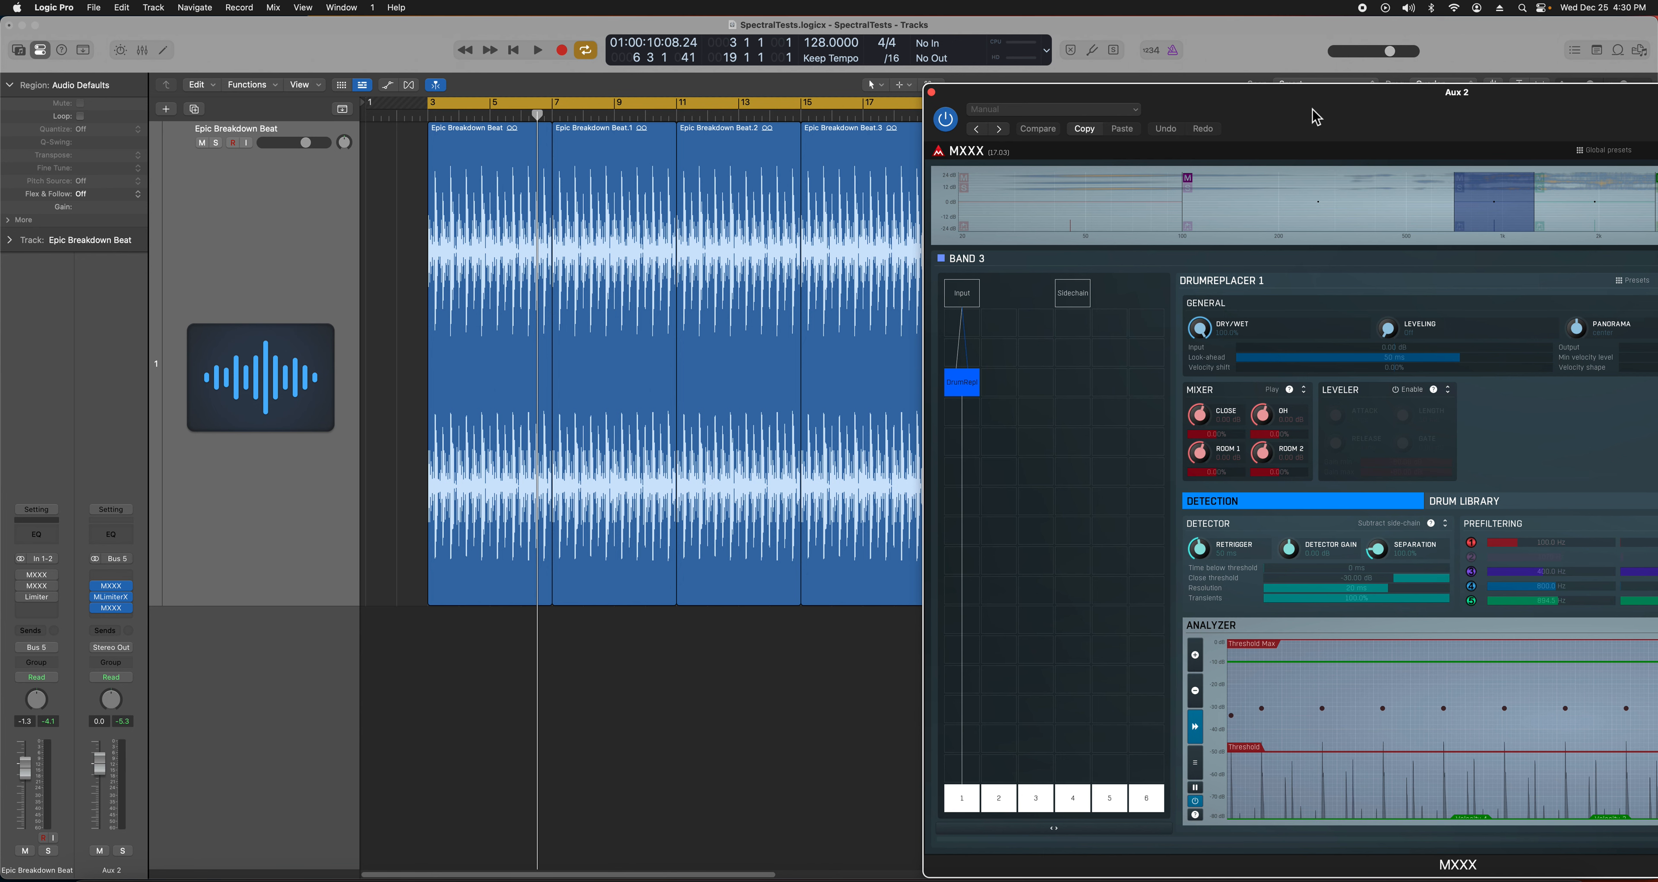
- Check bands 5 and 6 in MXXX, showing band 6's DrumReplacer detection analyzer
{"action": "left_click_drag", "start_coordinate": [1243, 98], "coordinate": [1104, 99]}
{"action": "left_click", "coordinate": [1557, 222]}
{"action": "left_click_drag", "start_coordinate": [1467, 97], "coordinate": [1123, 90]}
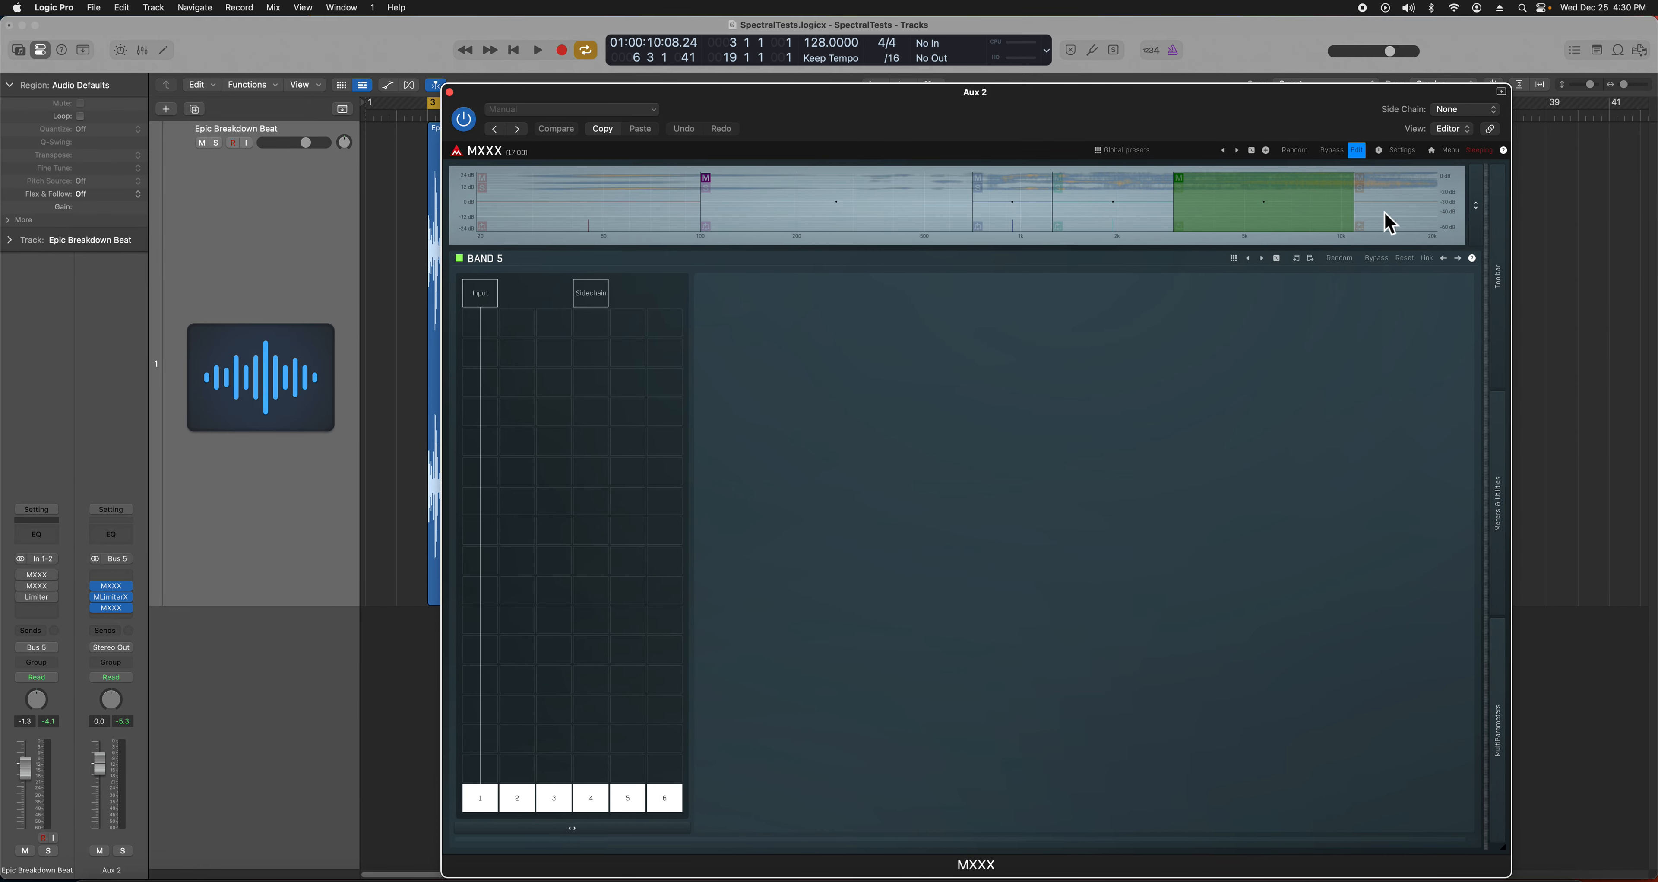
{"action": "left_click", "coordinate": [1391, 222]}
{"action": "left_click_drag", "start_coordinate": [750, 91], "coordinate": [962, 122]}
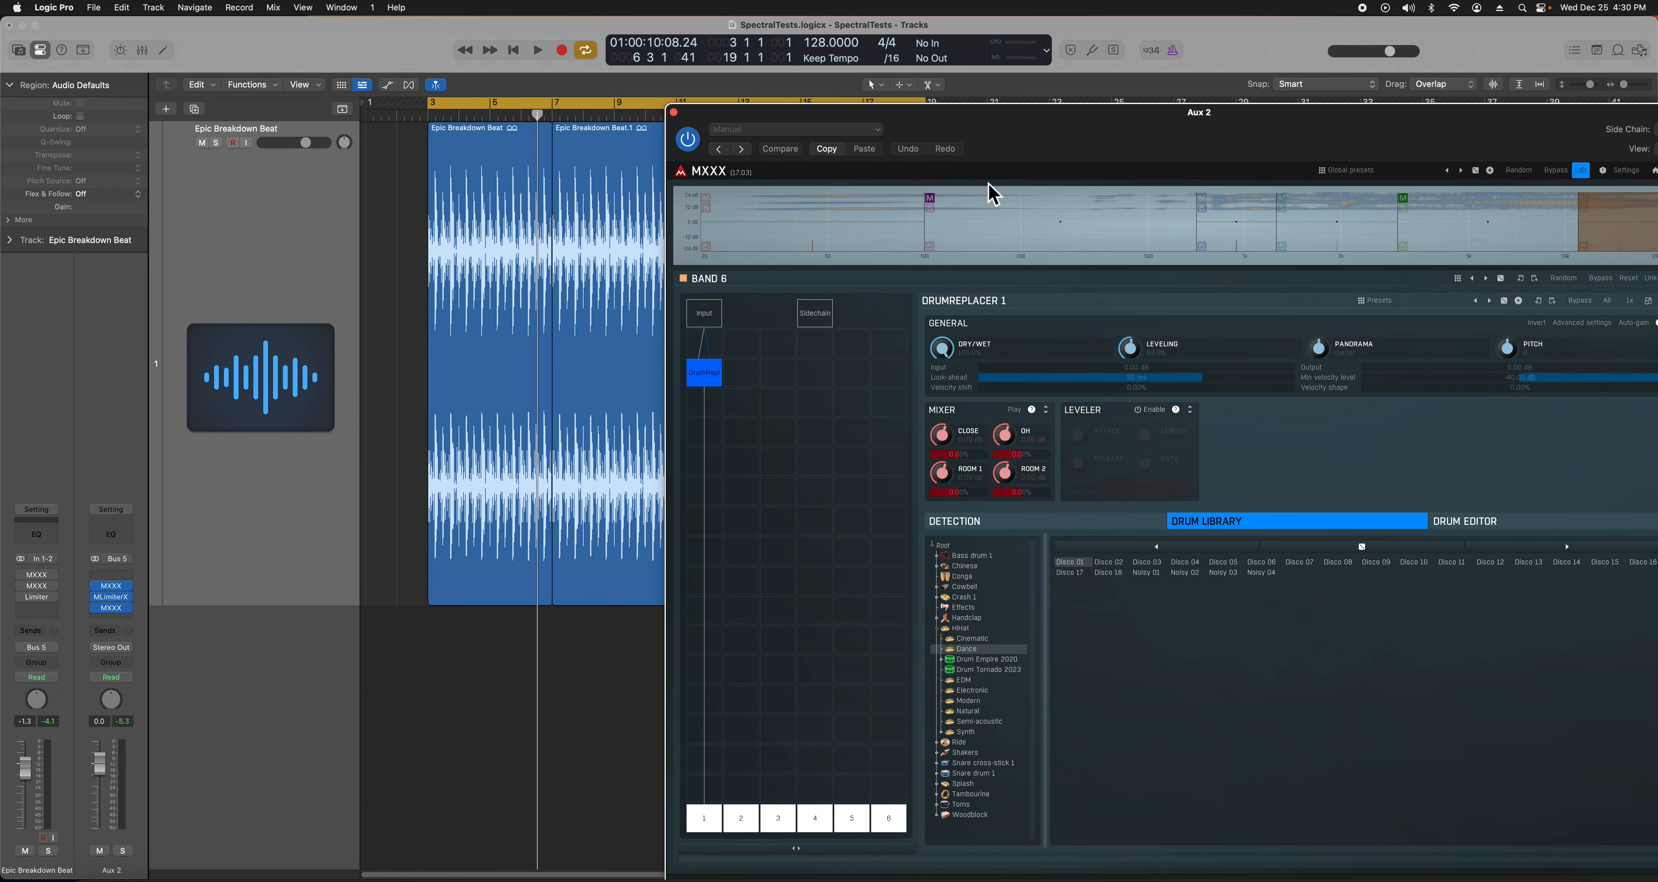
{"action": "left_click", "coordinate": [1091, 522]}
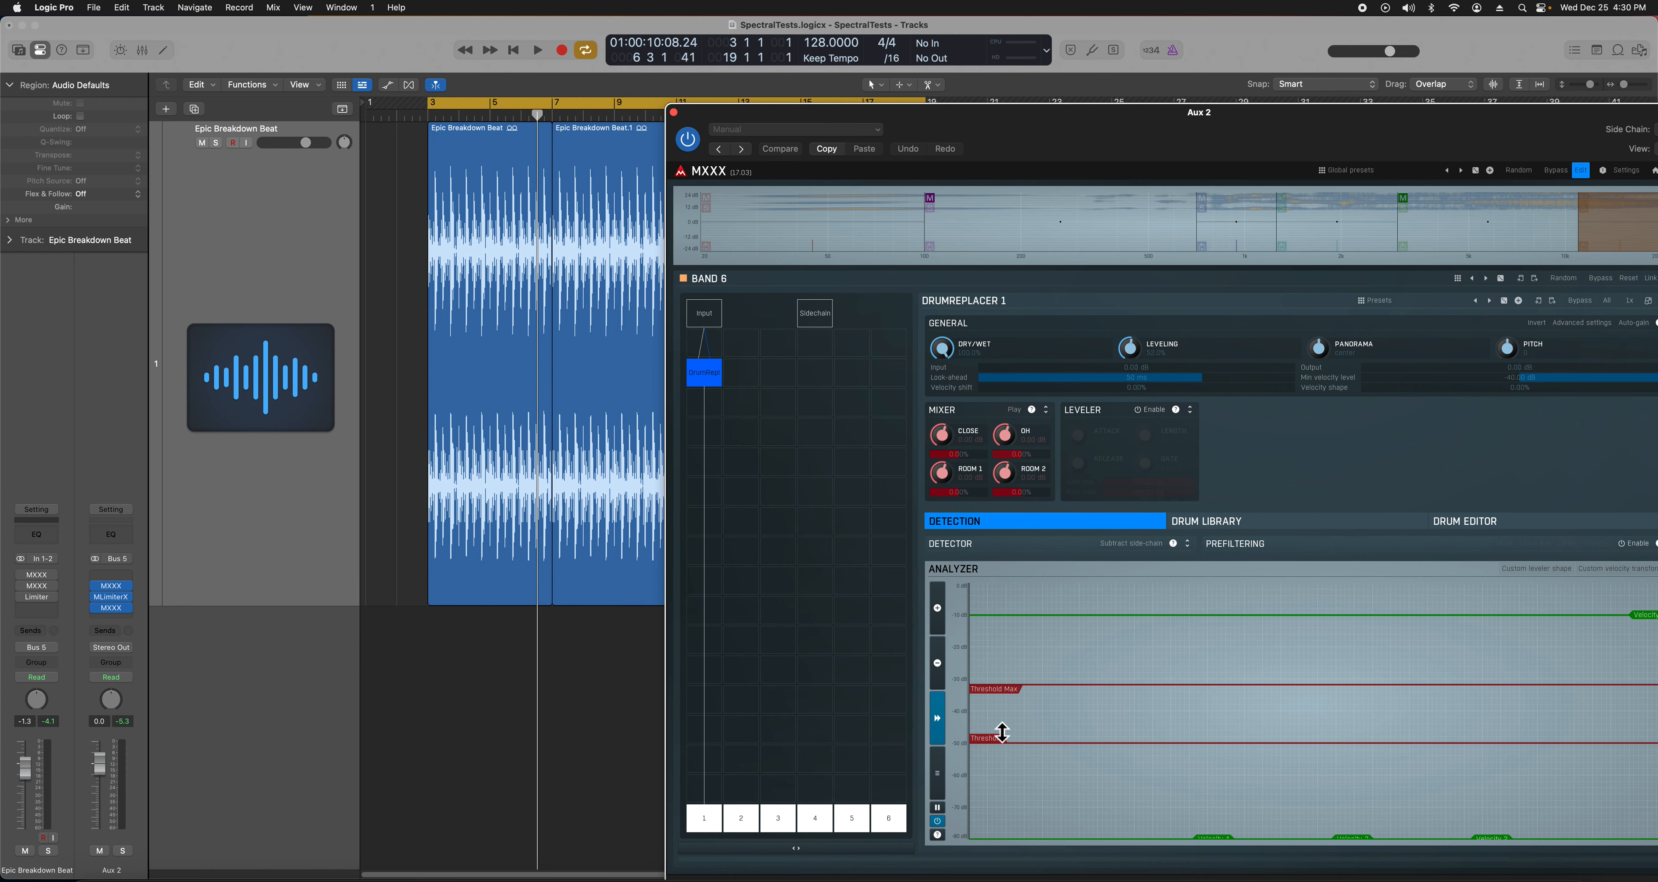
- Review band 1 (20–100 Hz), band 3's detector settings and band 4's drum library
{"action": "left_click_drag", "start_coordinate": [721, 121], "coordinate": [773, 137]}
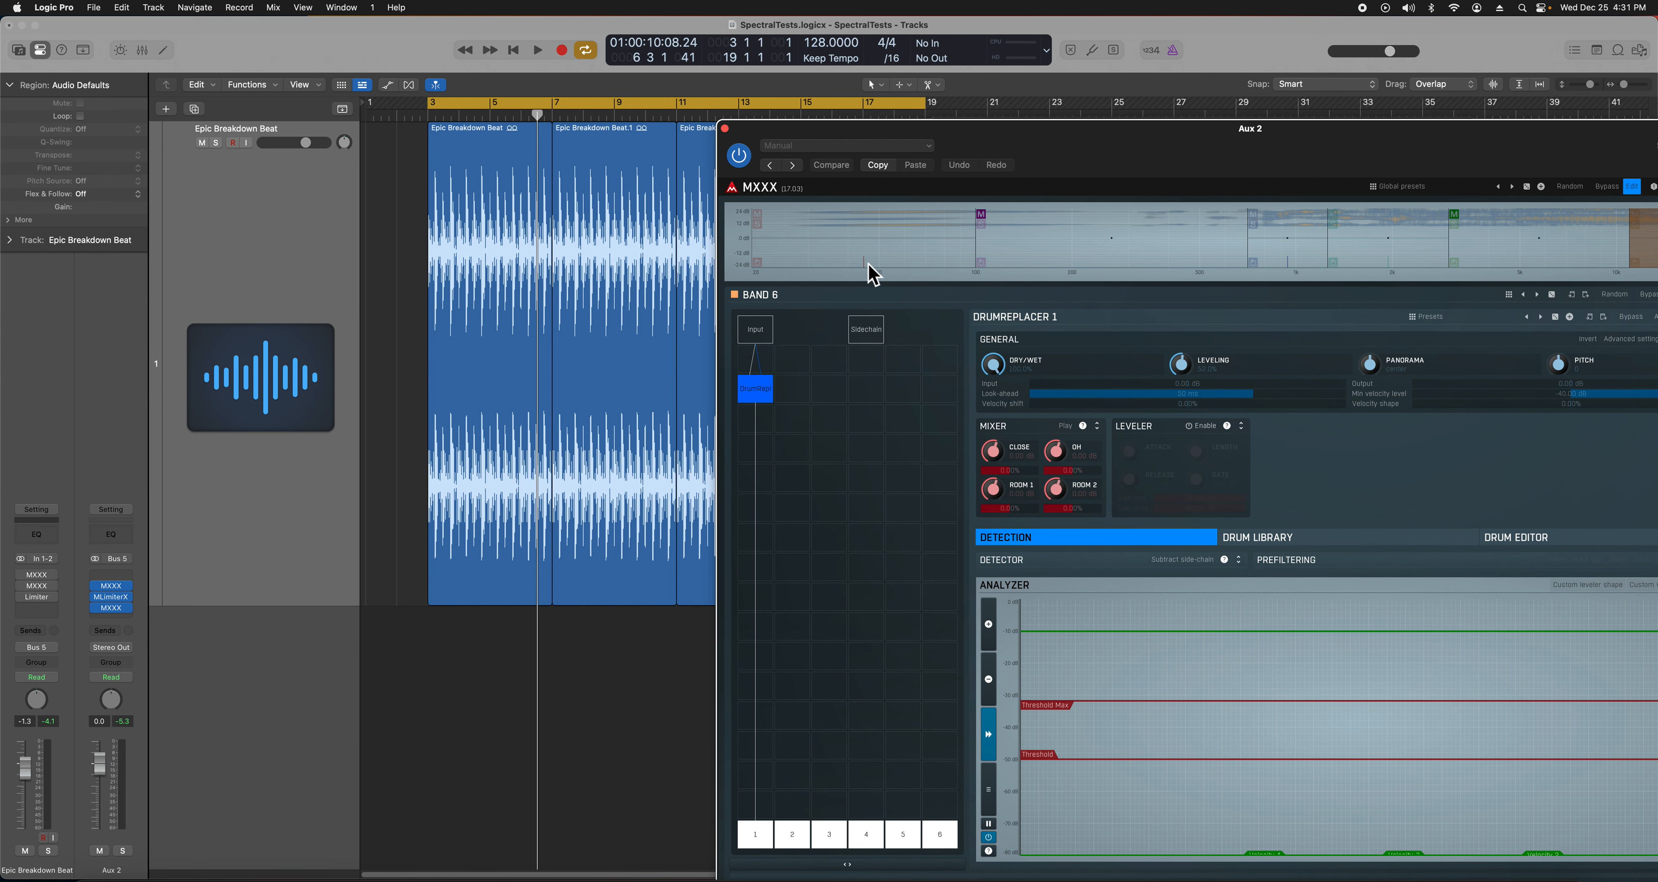
{"action": "left_click", "coordinate": [813, 265]}
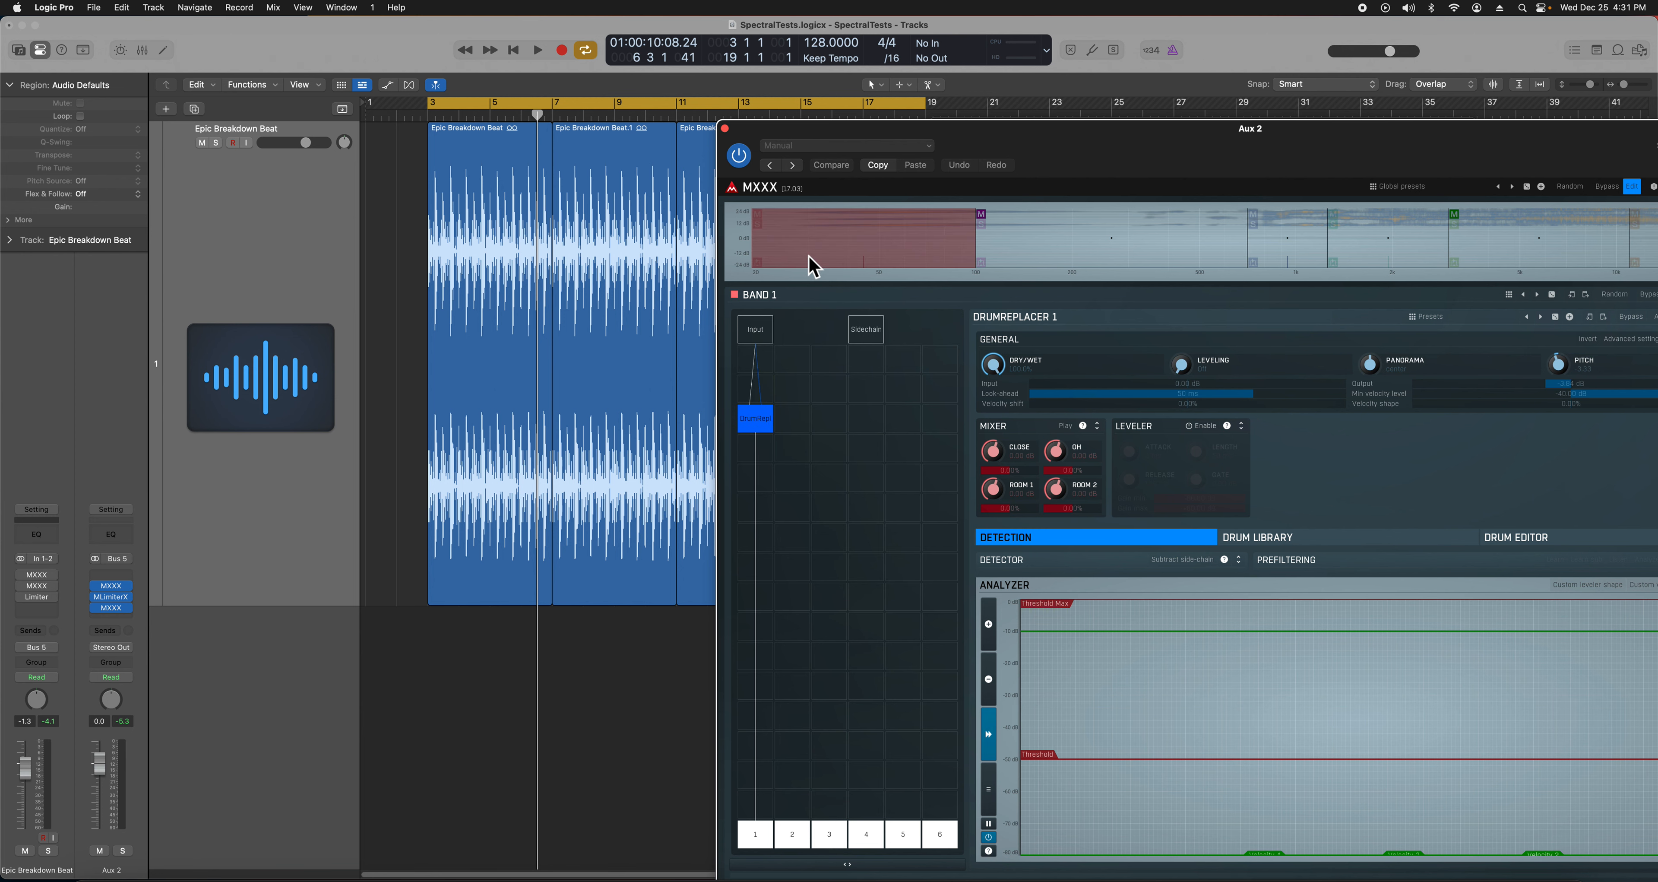
{"action": "left_click", "coordinate": [1309, 259]}
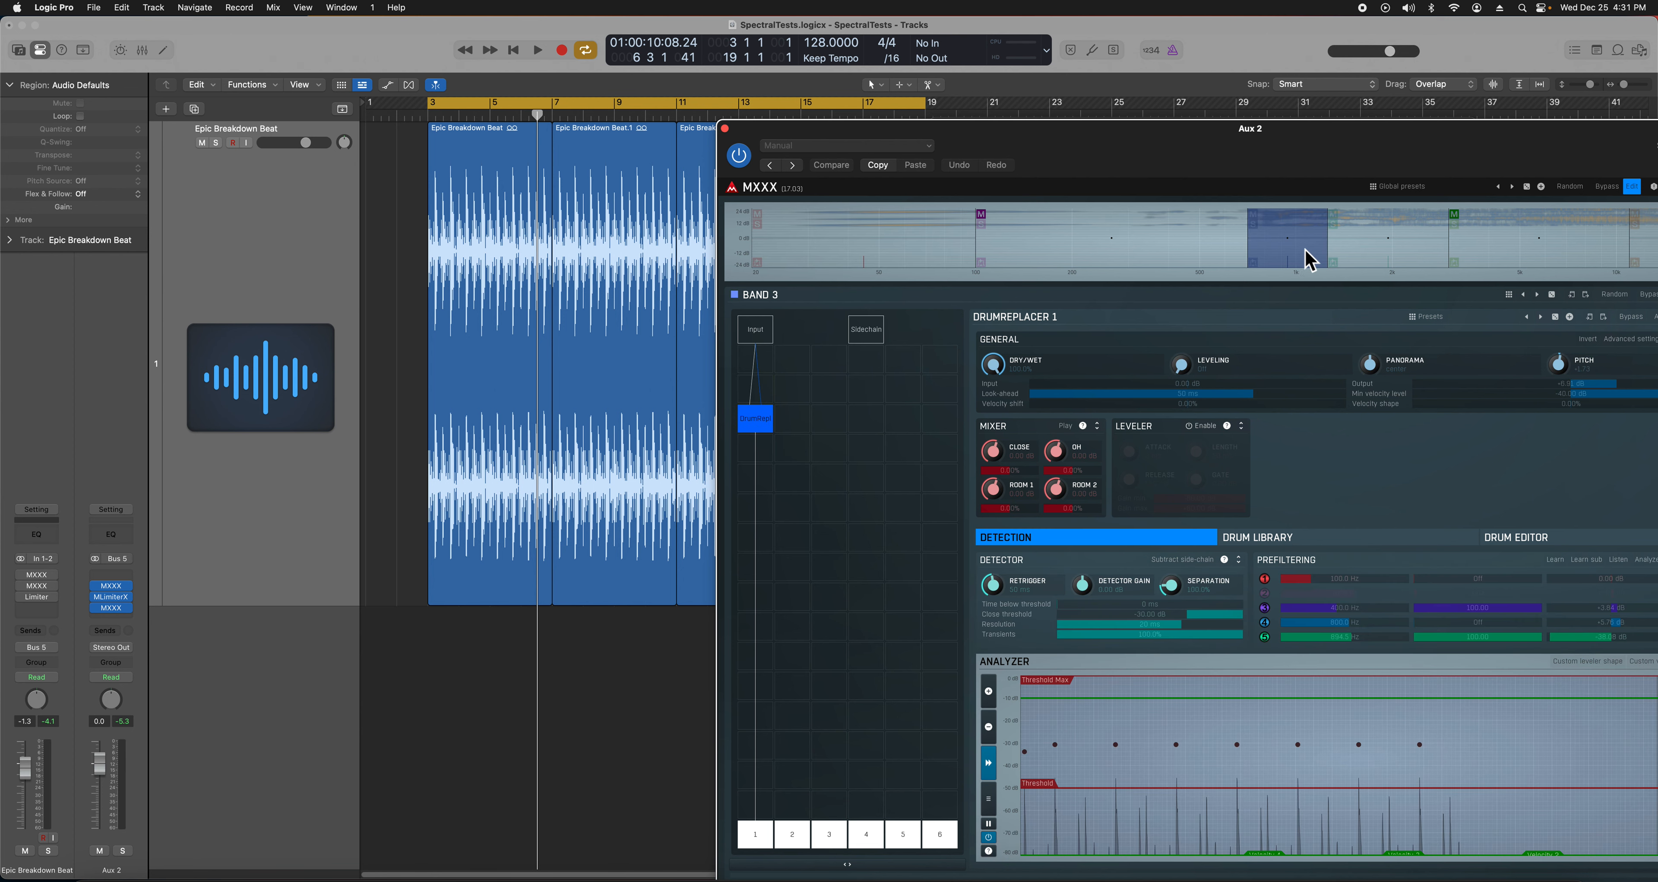
{"action": "left_click", "coordinate": [1399, 261]}
- Glance at band 6, return to band 4, and play the beat briefly
{"action": "left_click_drag", "start_coordinate": [1454, 164], "coordinate": [1308, 158]}
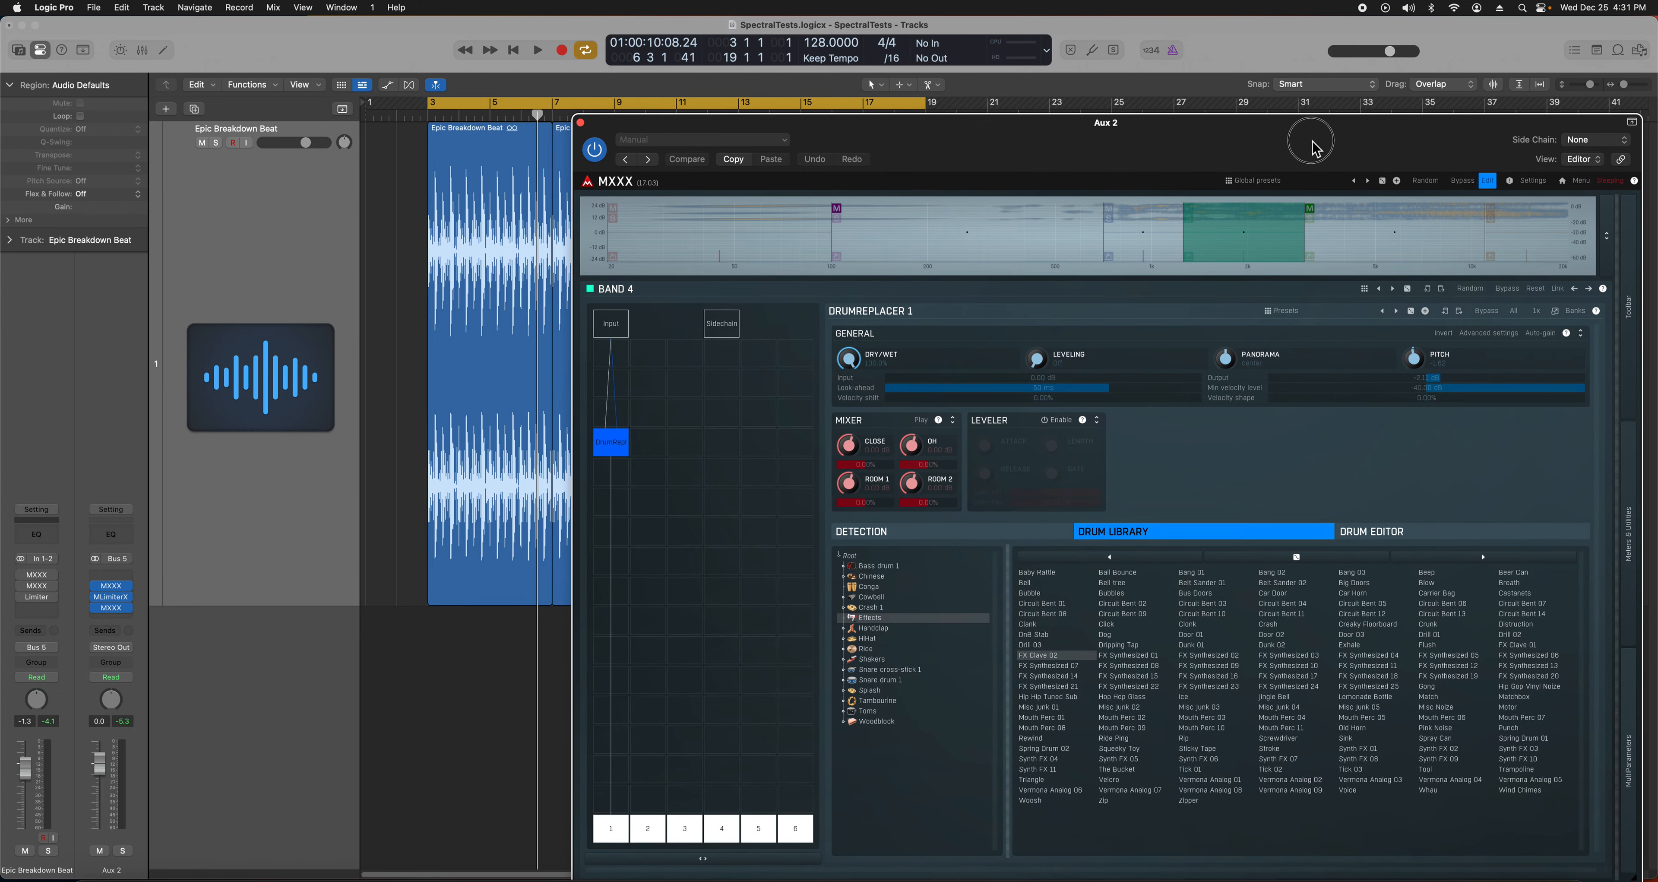
{"action": "left_click", "coordinate": [1516, 251]}
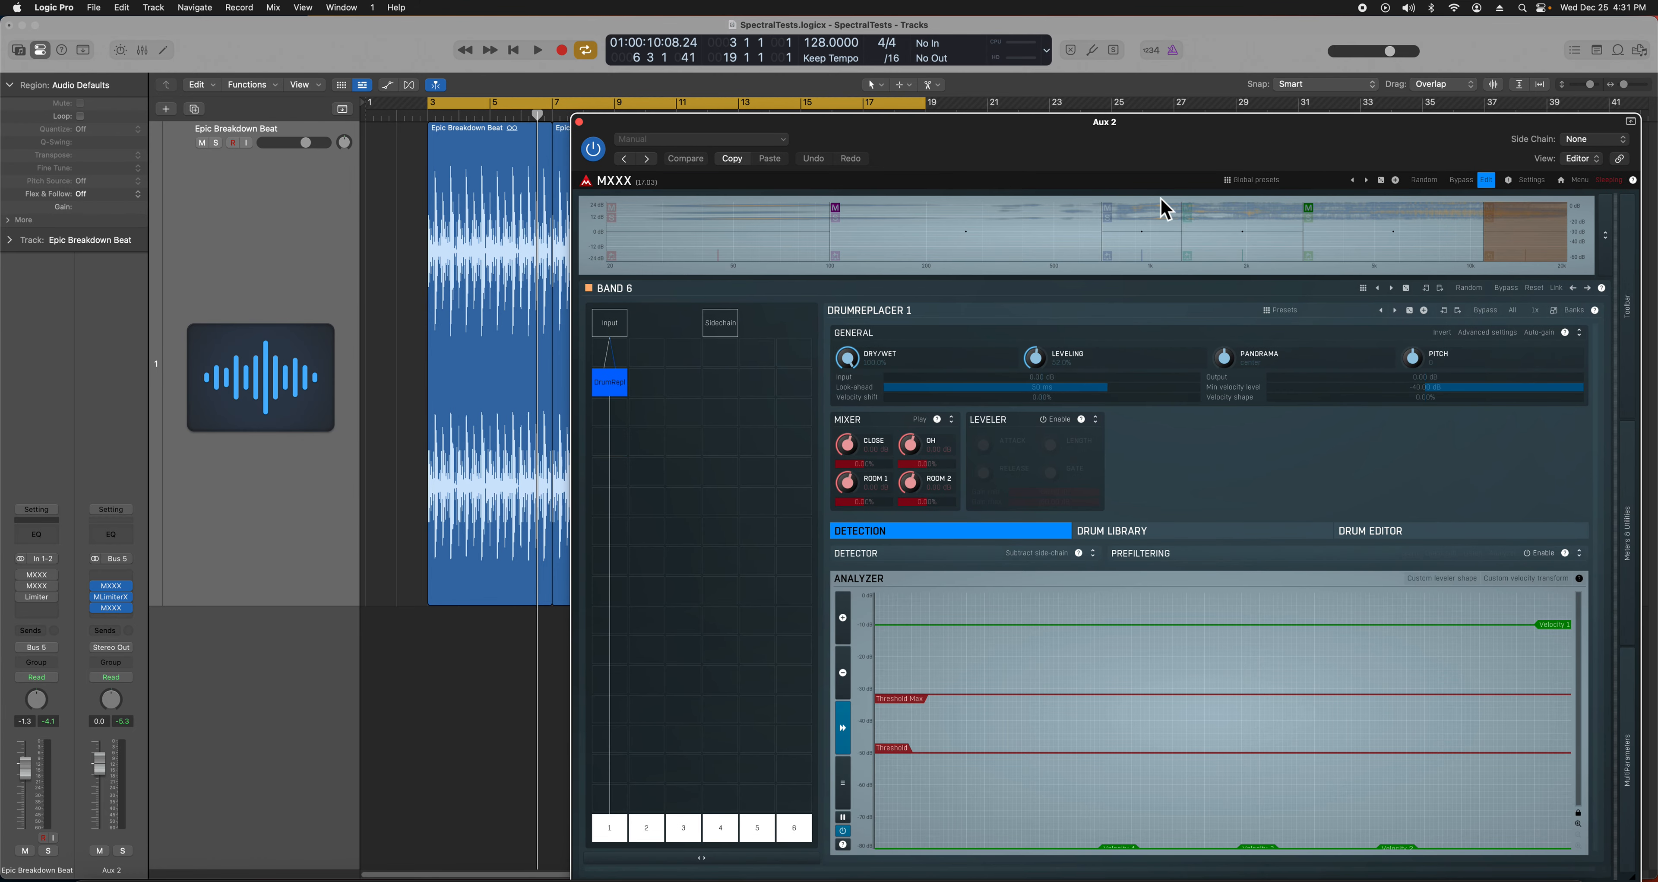
{"action": "left_click", "coordinate": [1199, 232]}
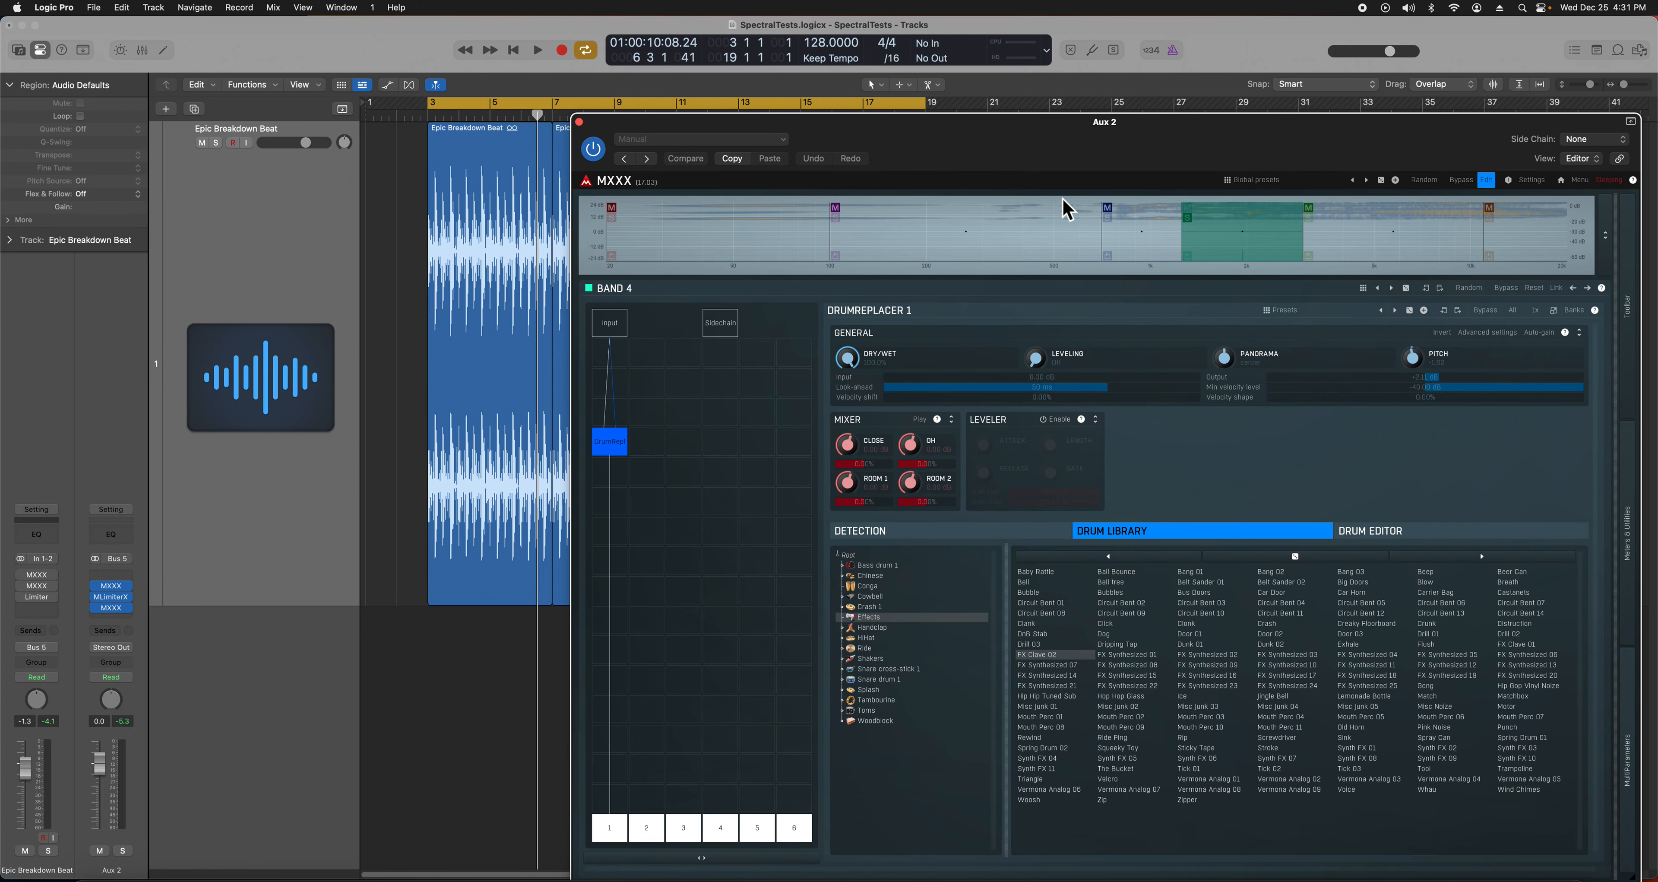
{"action": "key", "text": "space"}
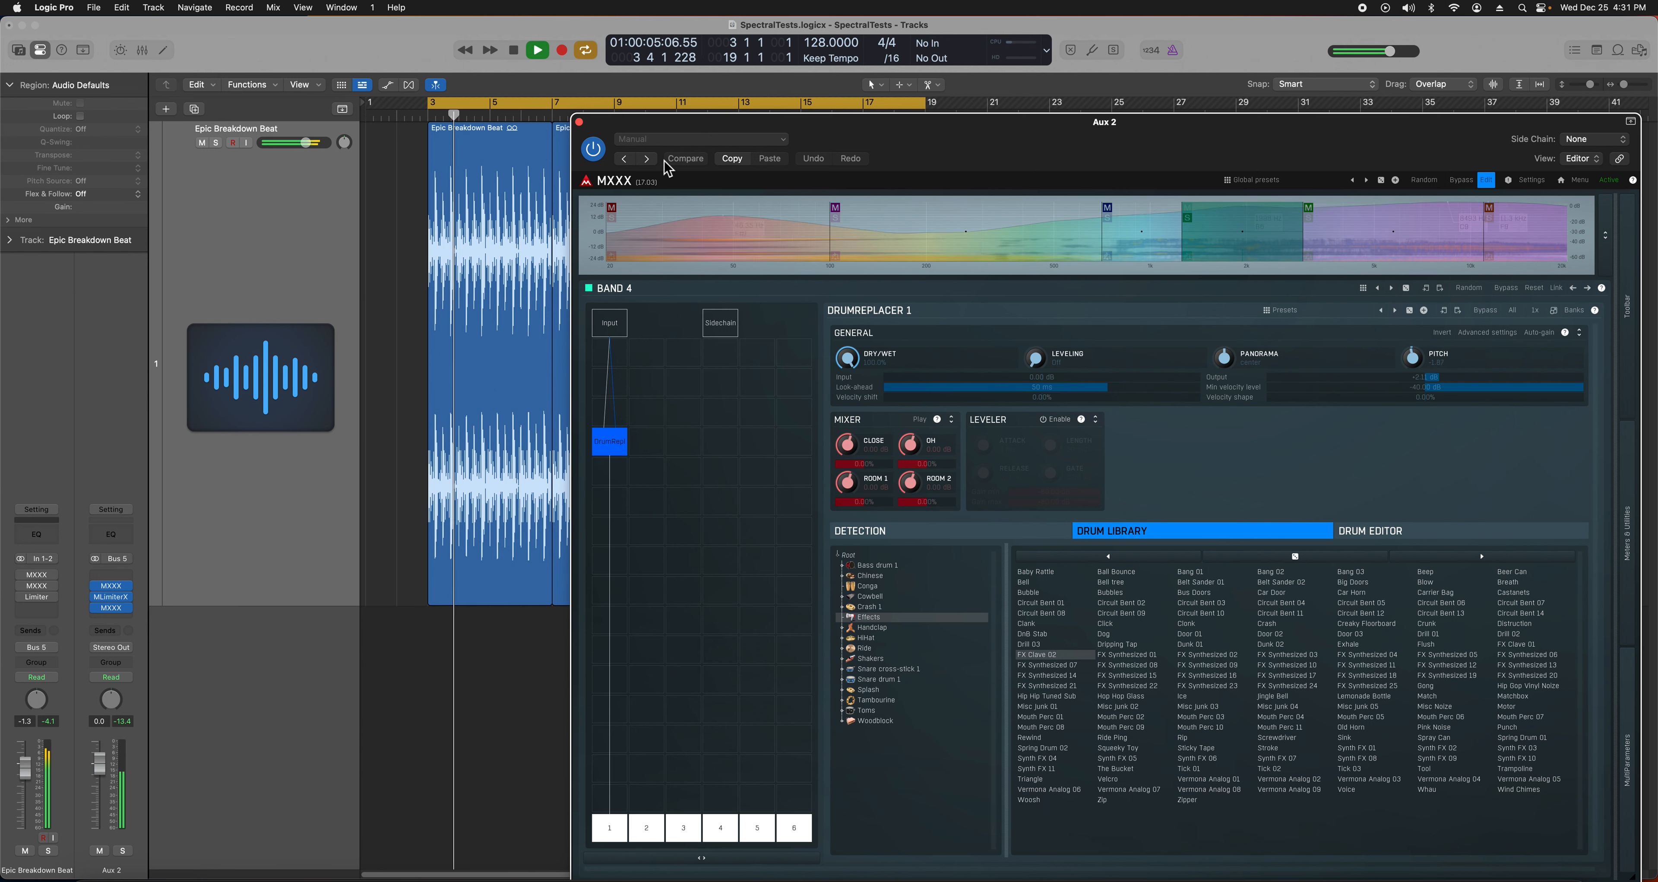
{"action": "key", "text": "space"}
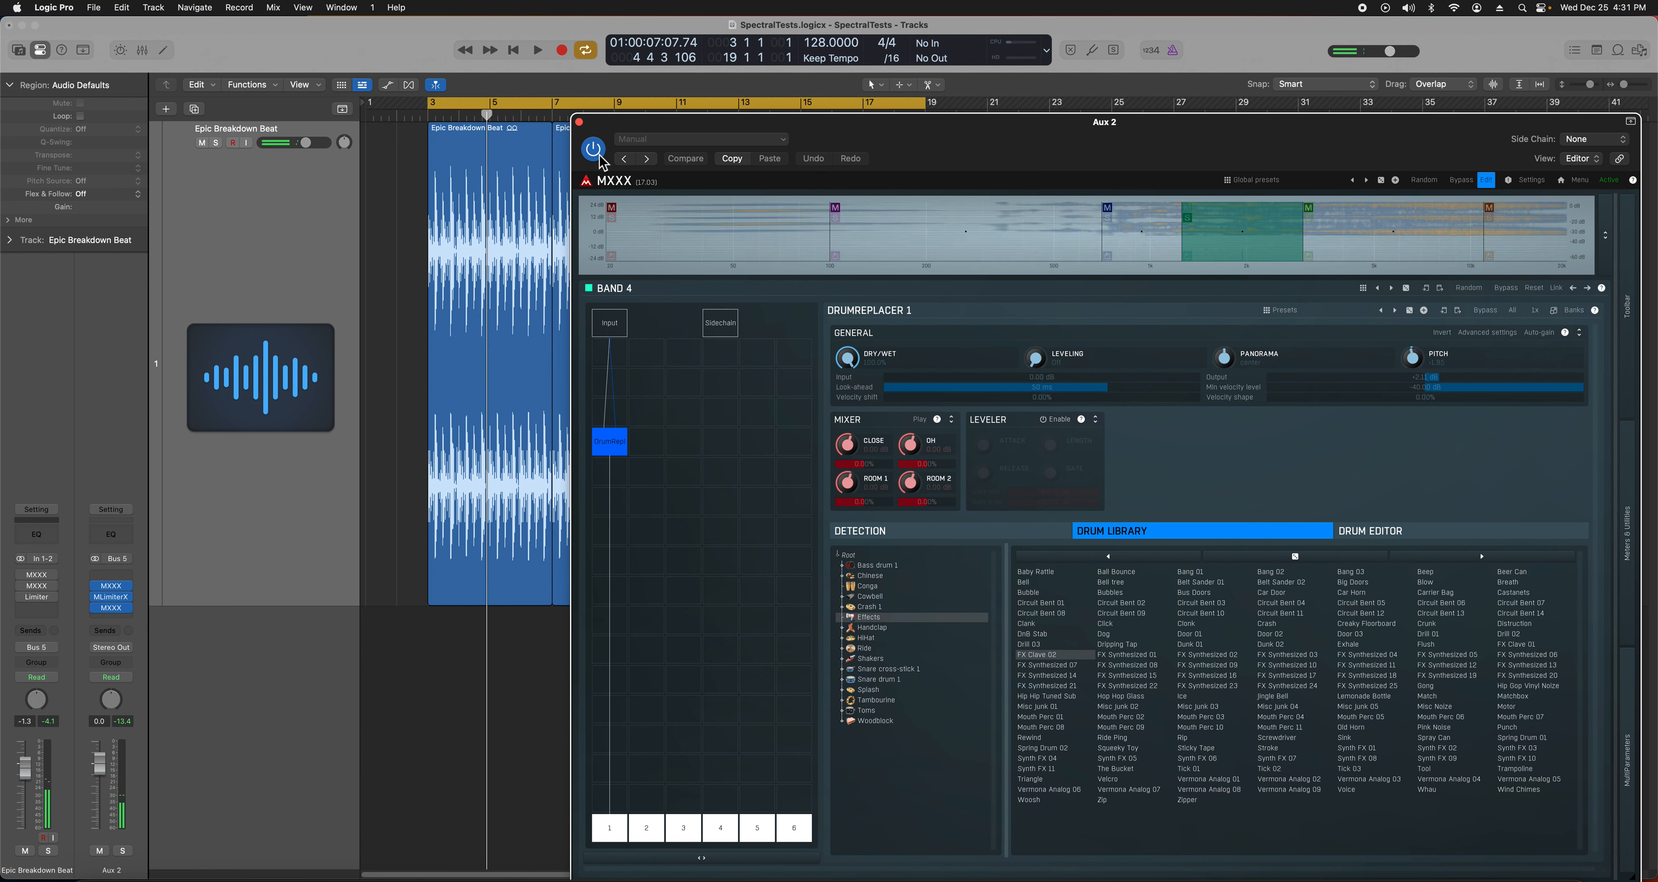
- Play the beat with MXXX bypassed, then re-enable MXXX and play it processed
{"action": "left_click", "coordinate": [598, 157]}
{"action": "key", "text": "space"}
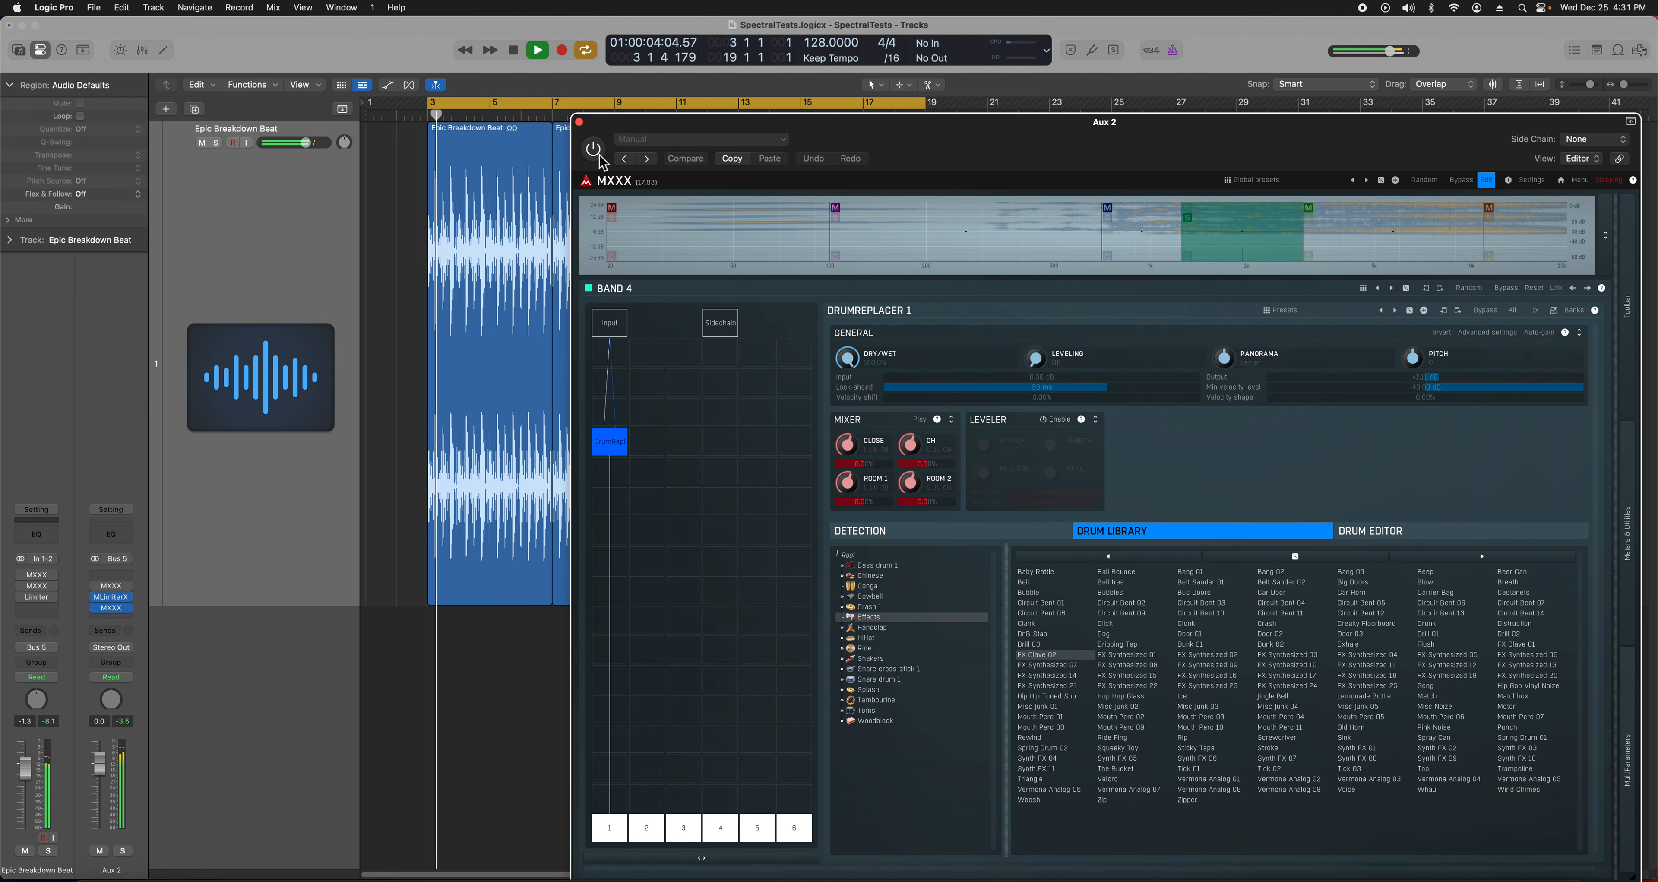
{"action": "key", "text": "space"}
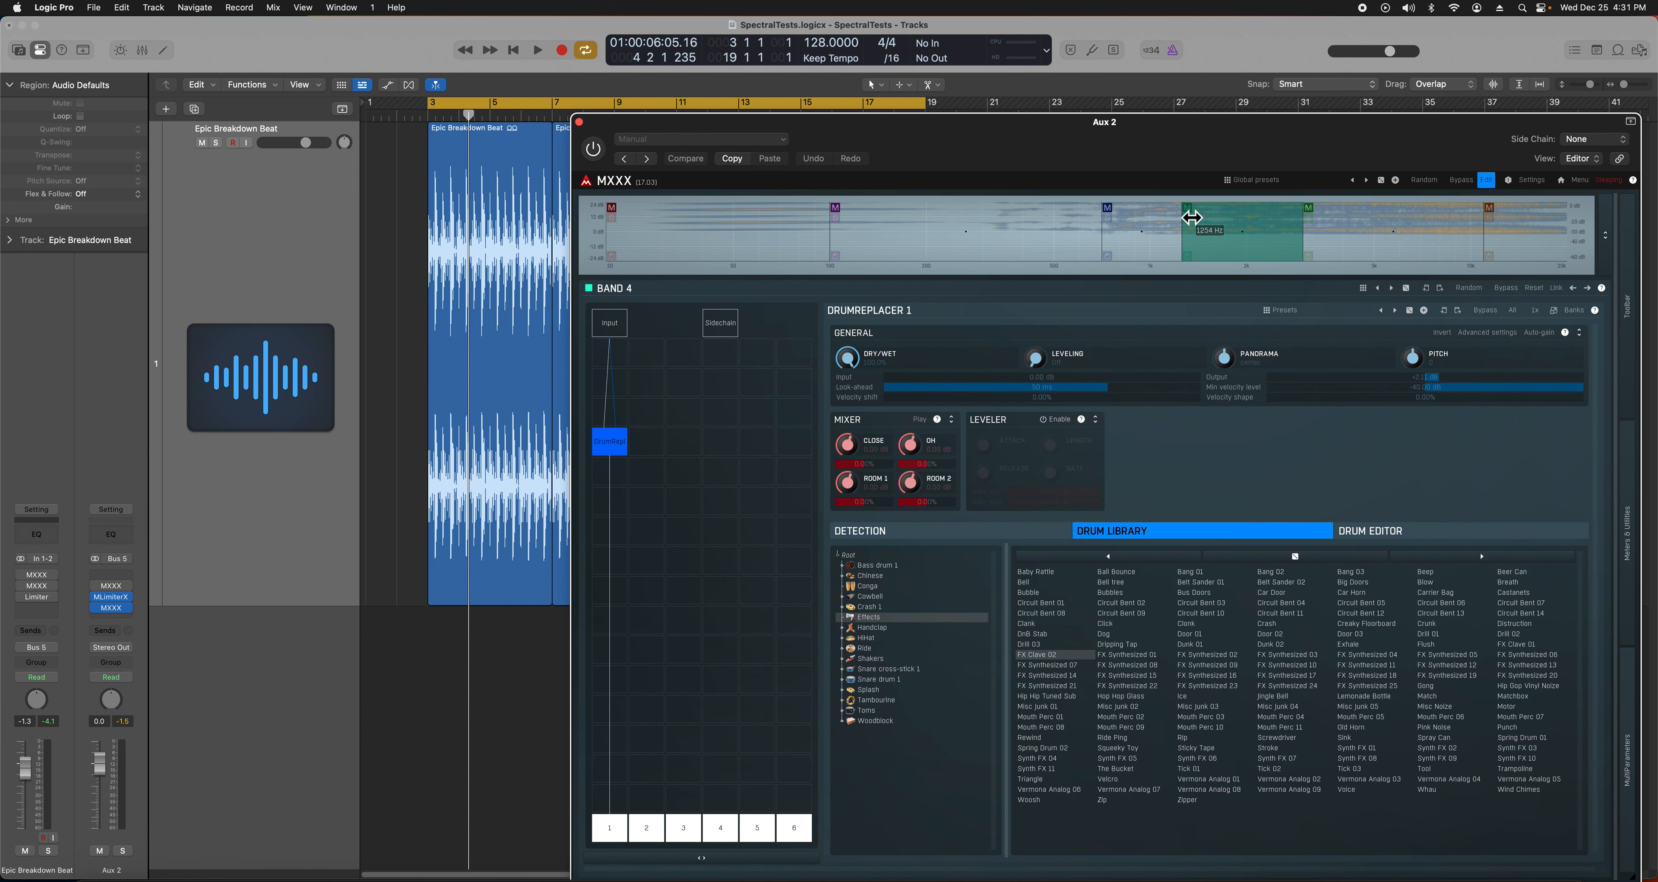
{"action": "key", "text": "space"}
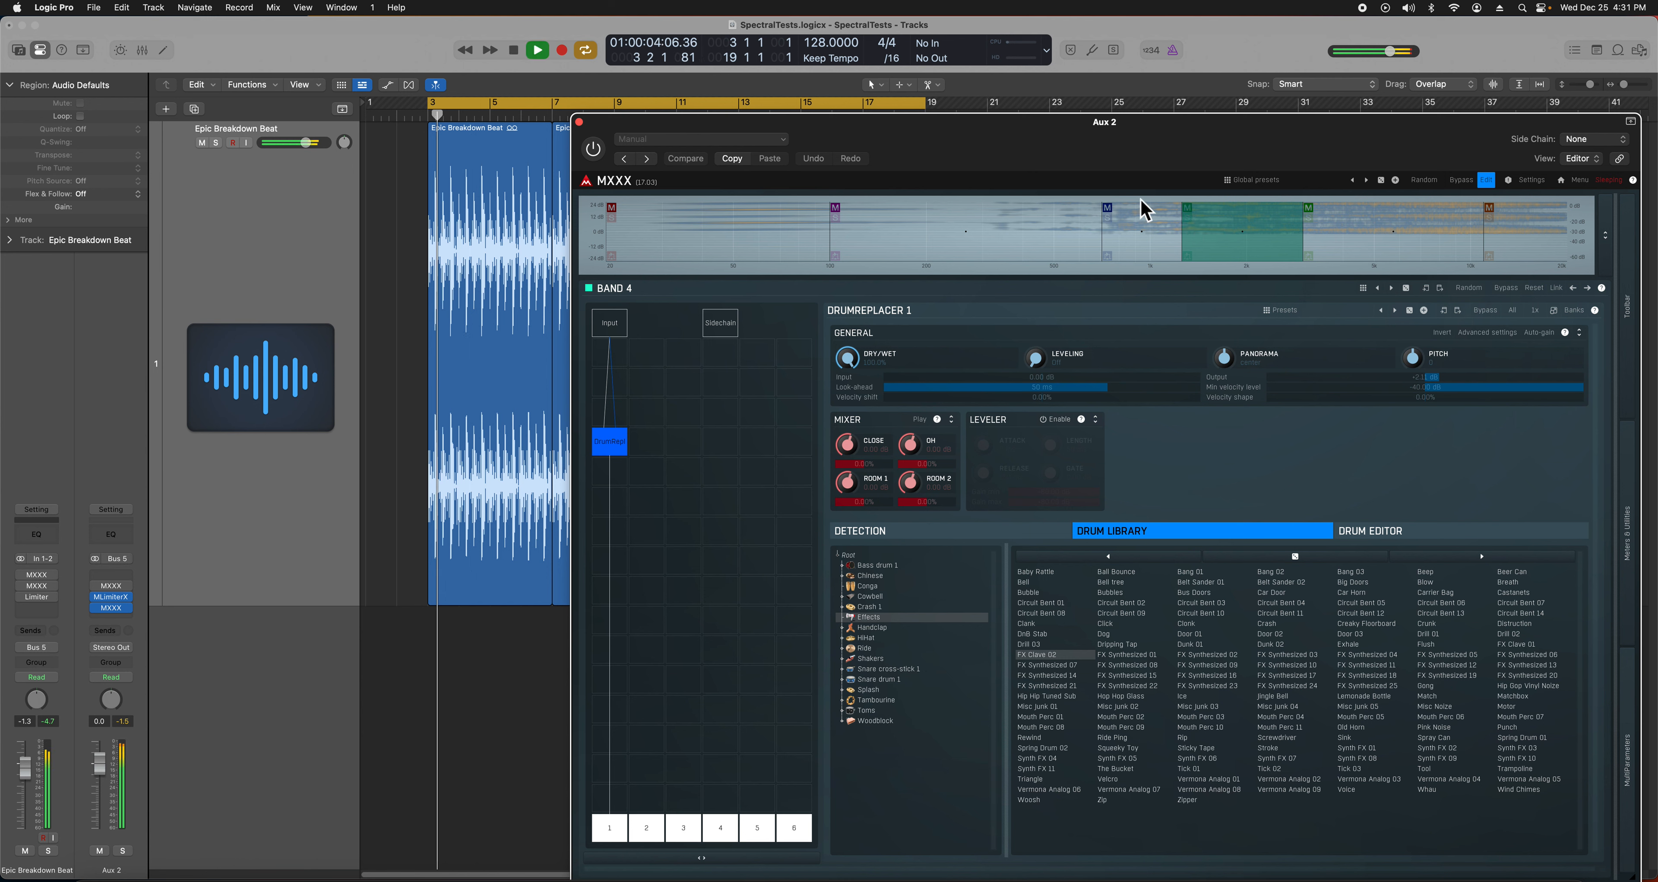
{"action": "left_click", "coordinate": [595, 153]}
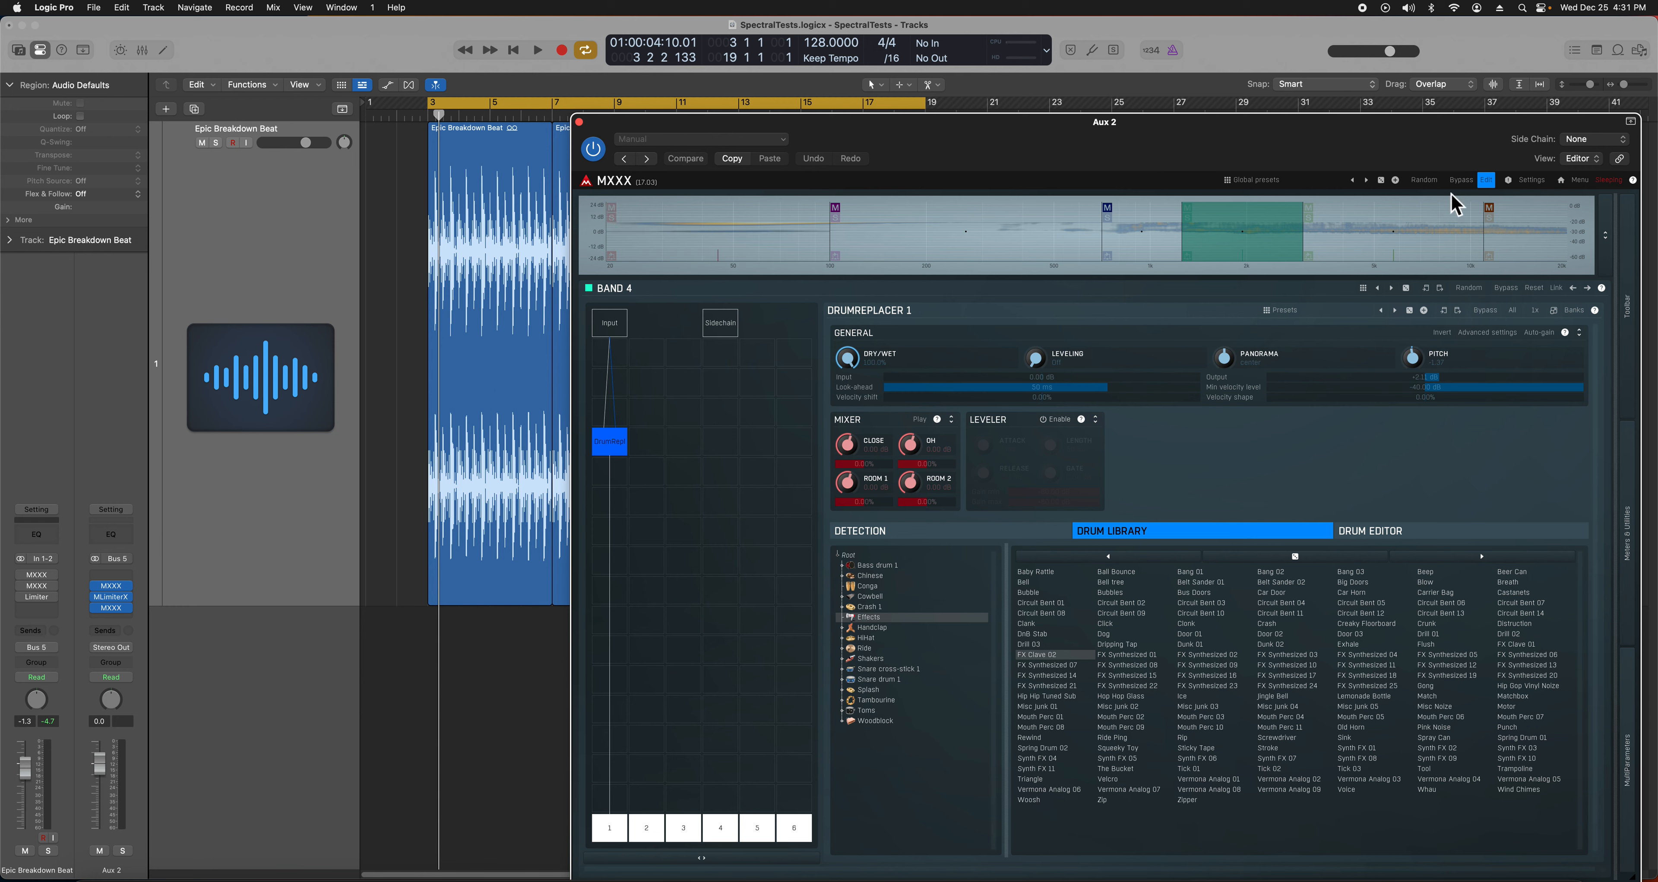
{"action": "key", "text": "space"}
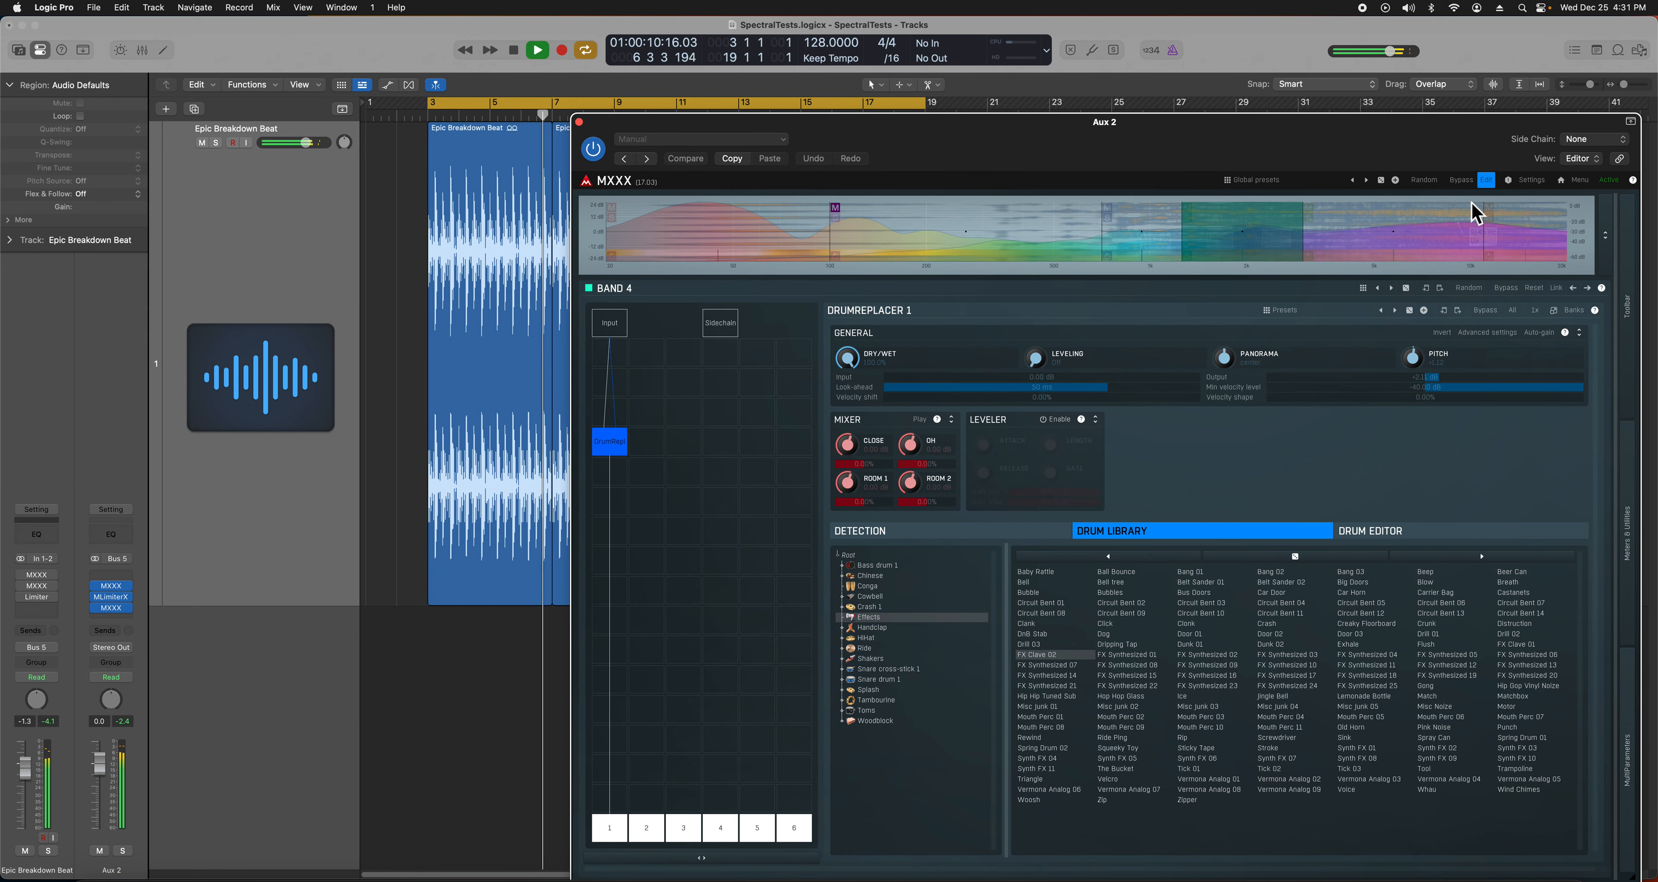
- Select band 5 and solo it briefly during playback from bar 3, then unsolo
{"action": "left_click", "coordinate": [1489, 219]}
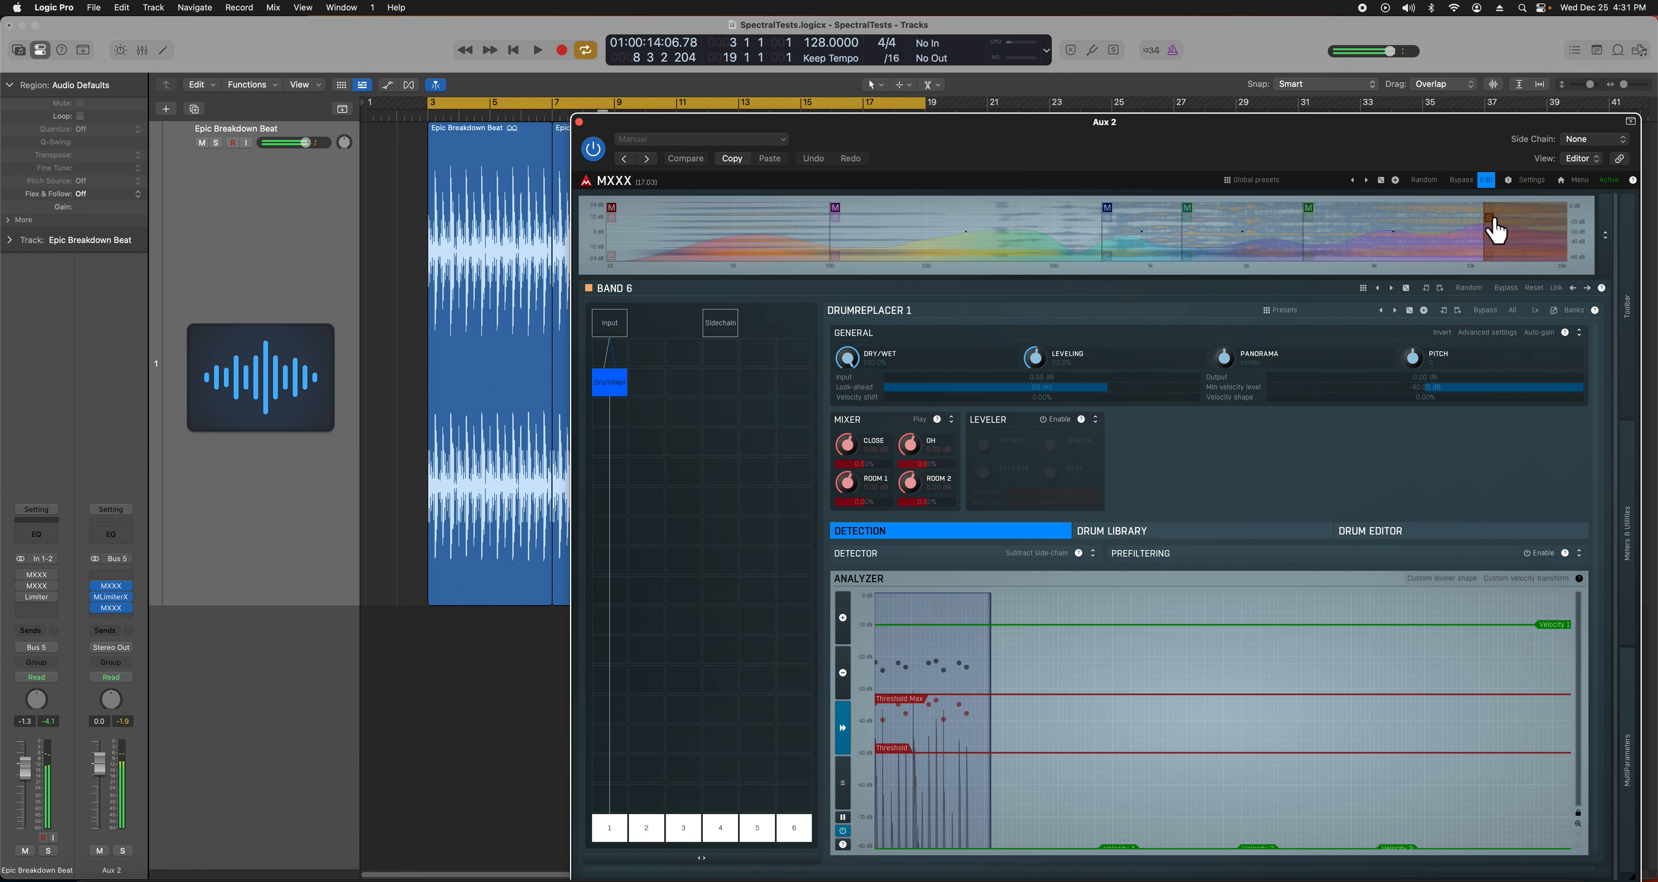
{"action": "key", "text": "space"}
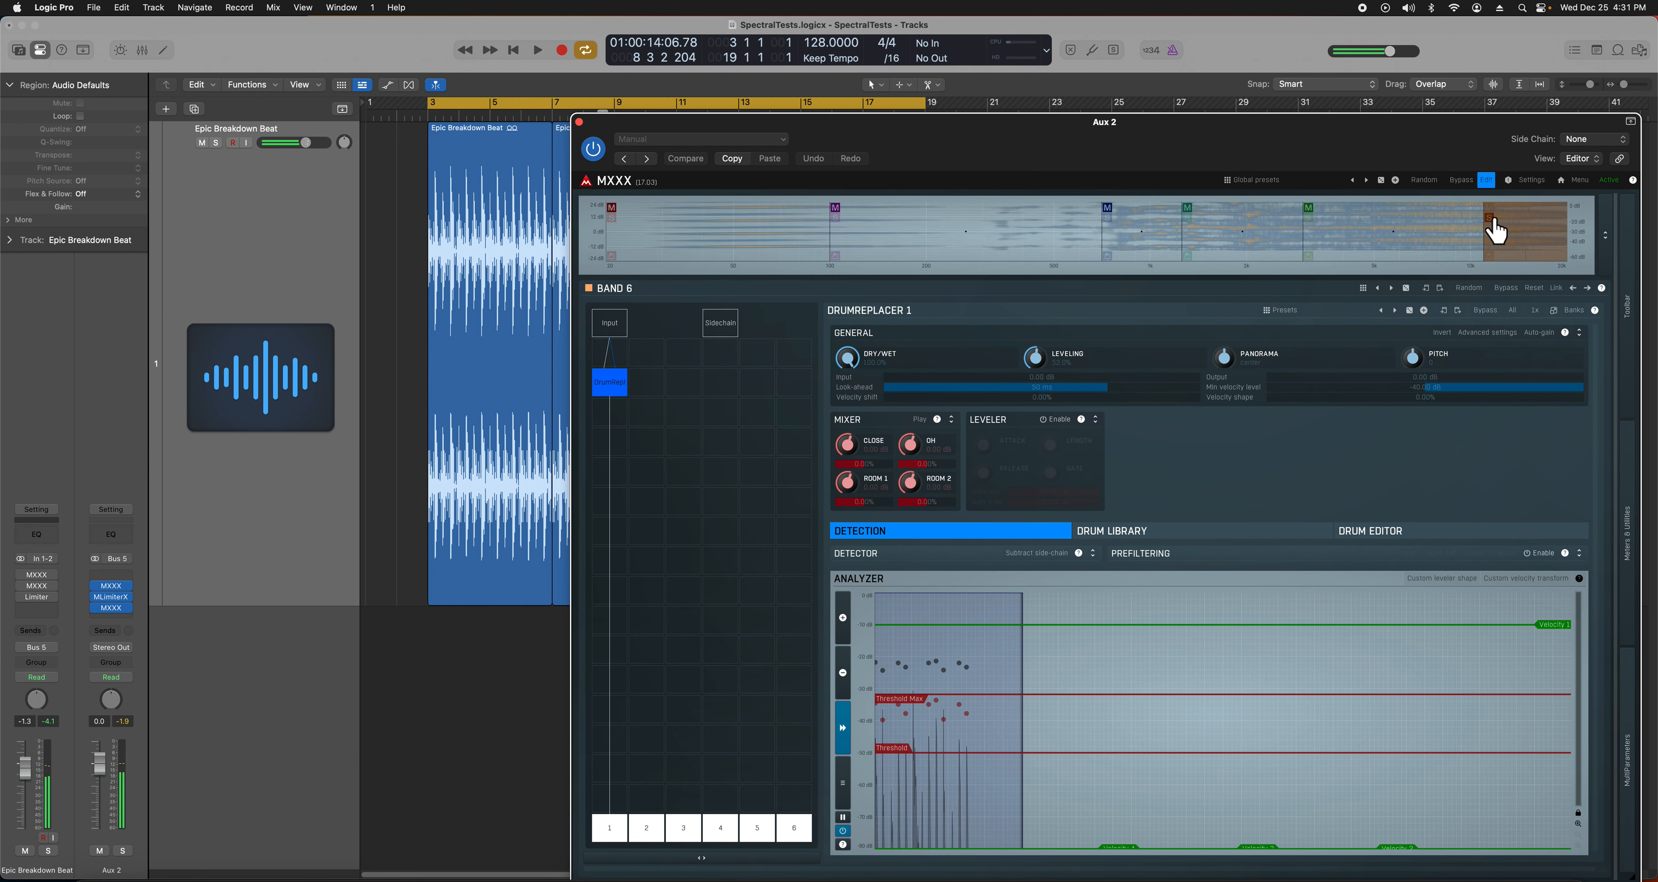
{"action": "left_click", "coordinate": [1313, 229]}
{"action": "key", "text": "space"}
{"action": "left_click", "coordinate": [1309, 218]}
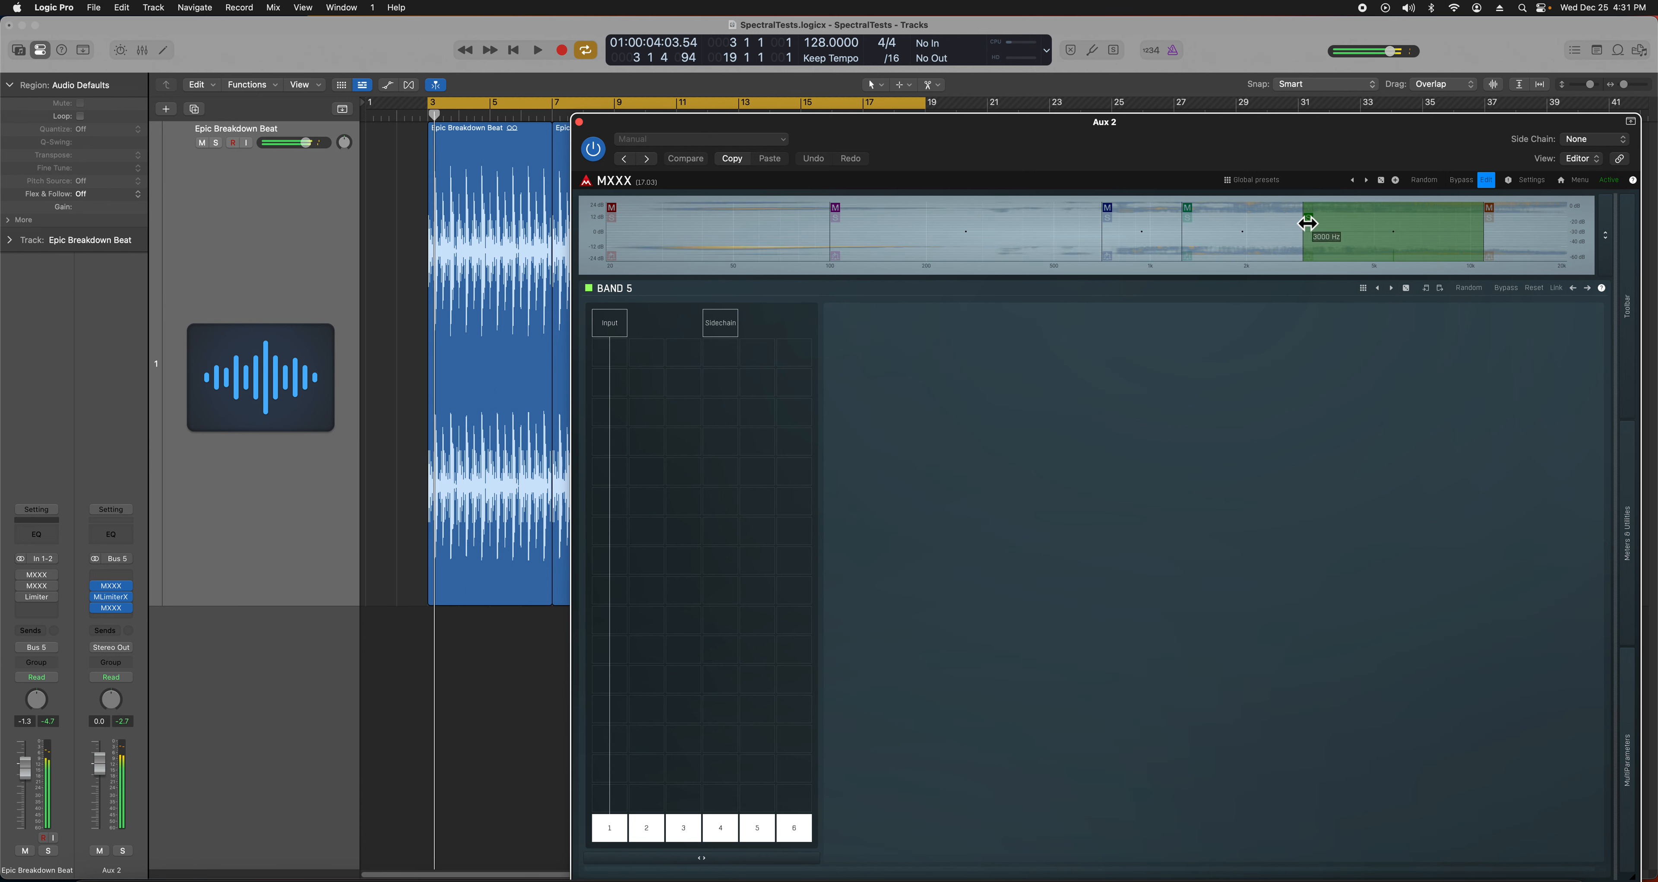
{"action": "left_click", "coordinate": [1310, 219]}
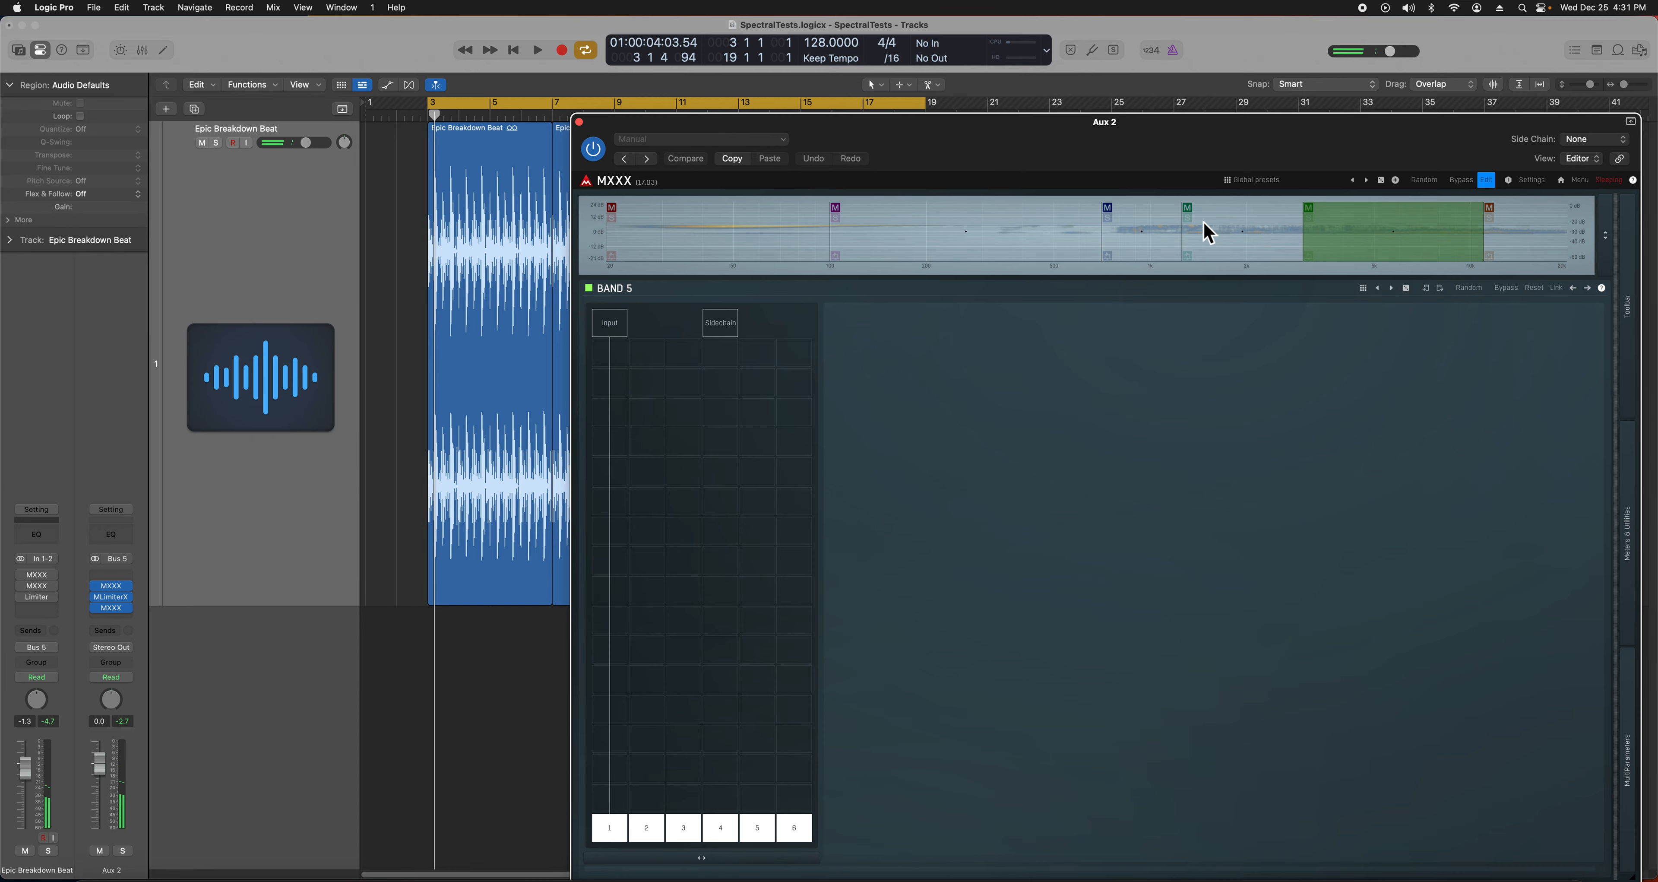
- Audition band 4's DrumReplacer, then show band 3's detection settings
{"action": "left_click", "coordinate": [1193, 235]}
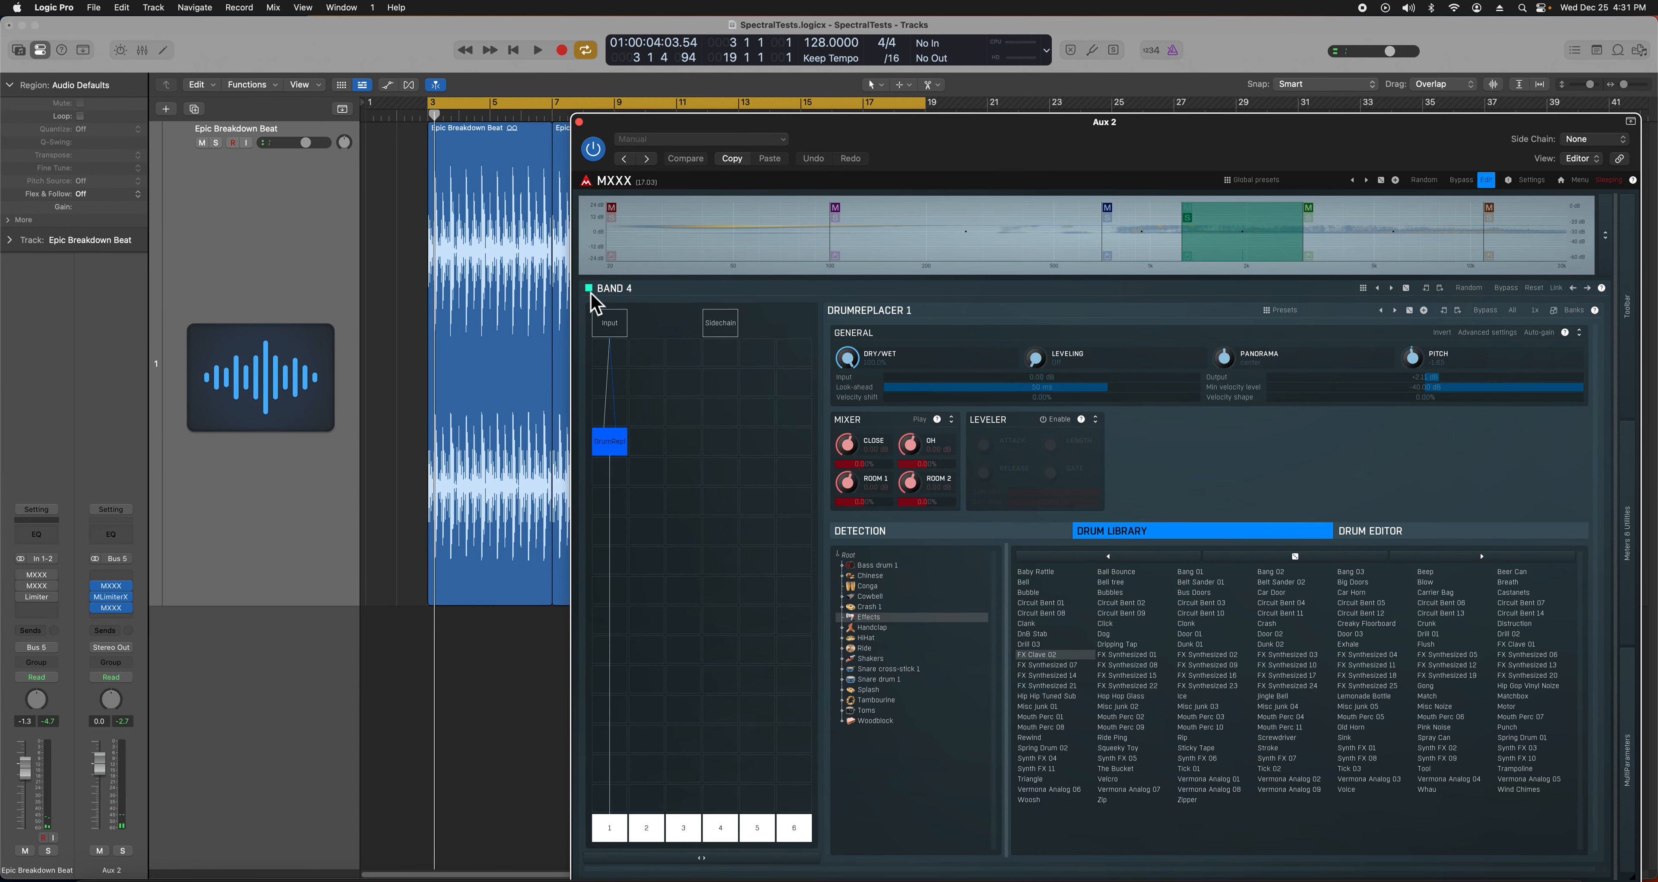
{"action": "key", "text": "space"}
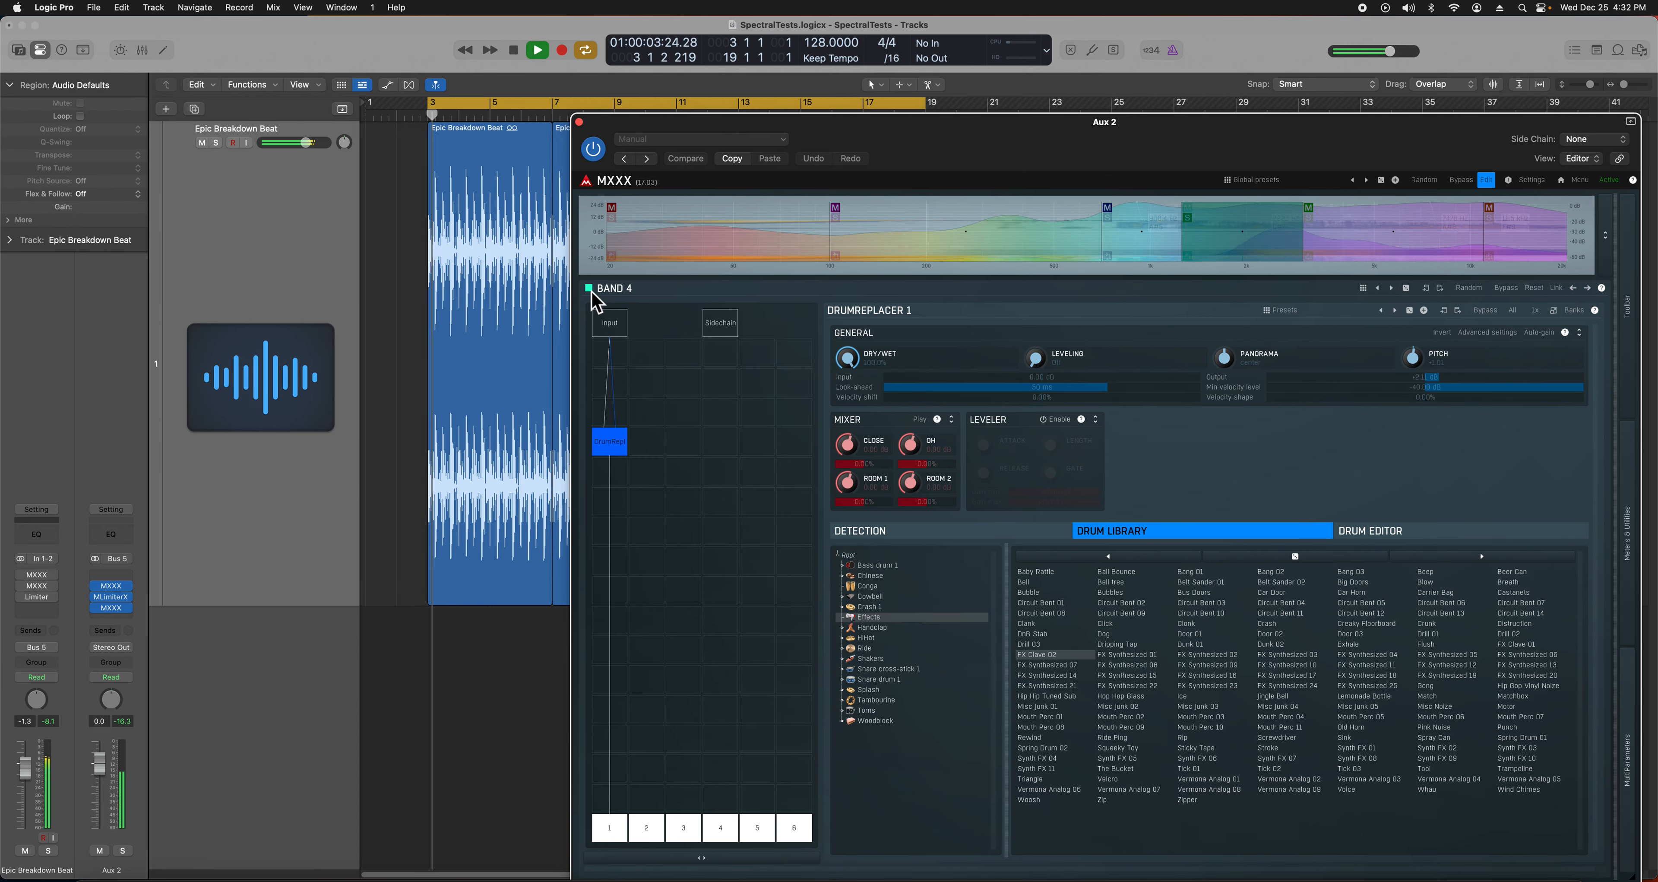
{"action": "key", "text": "space"}
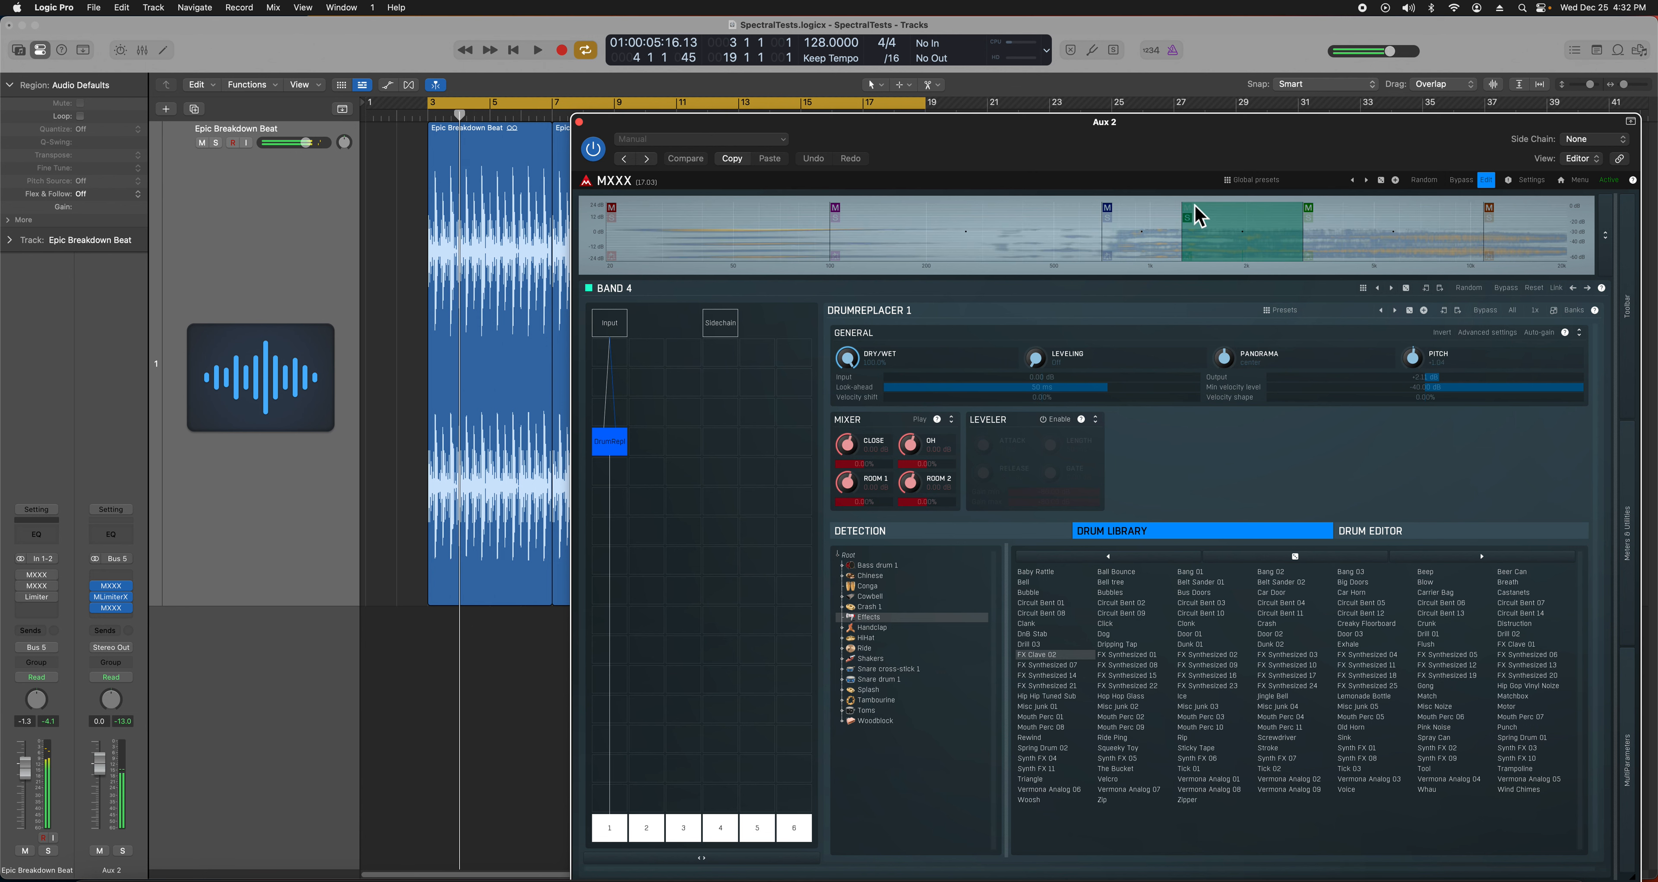
{"action": "left_click", "coordinate": [1116, 228]}
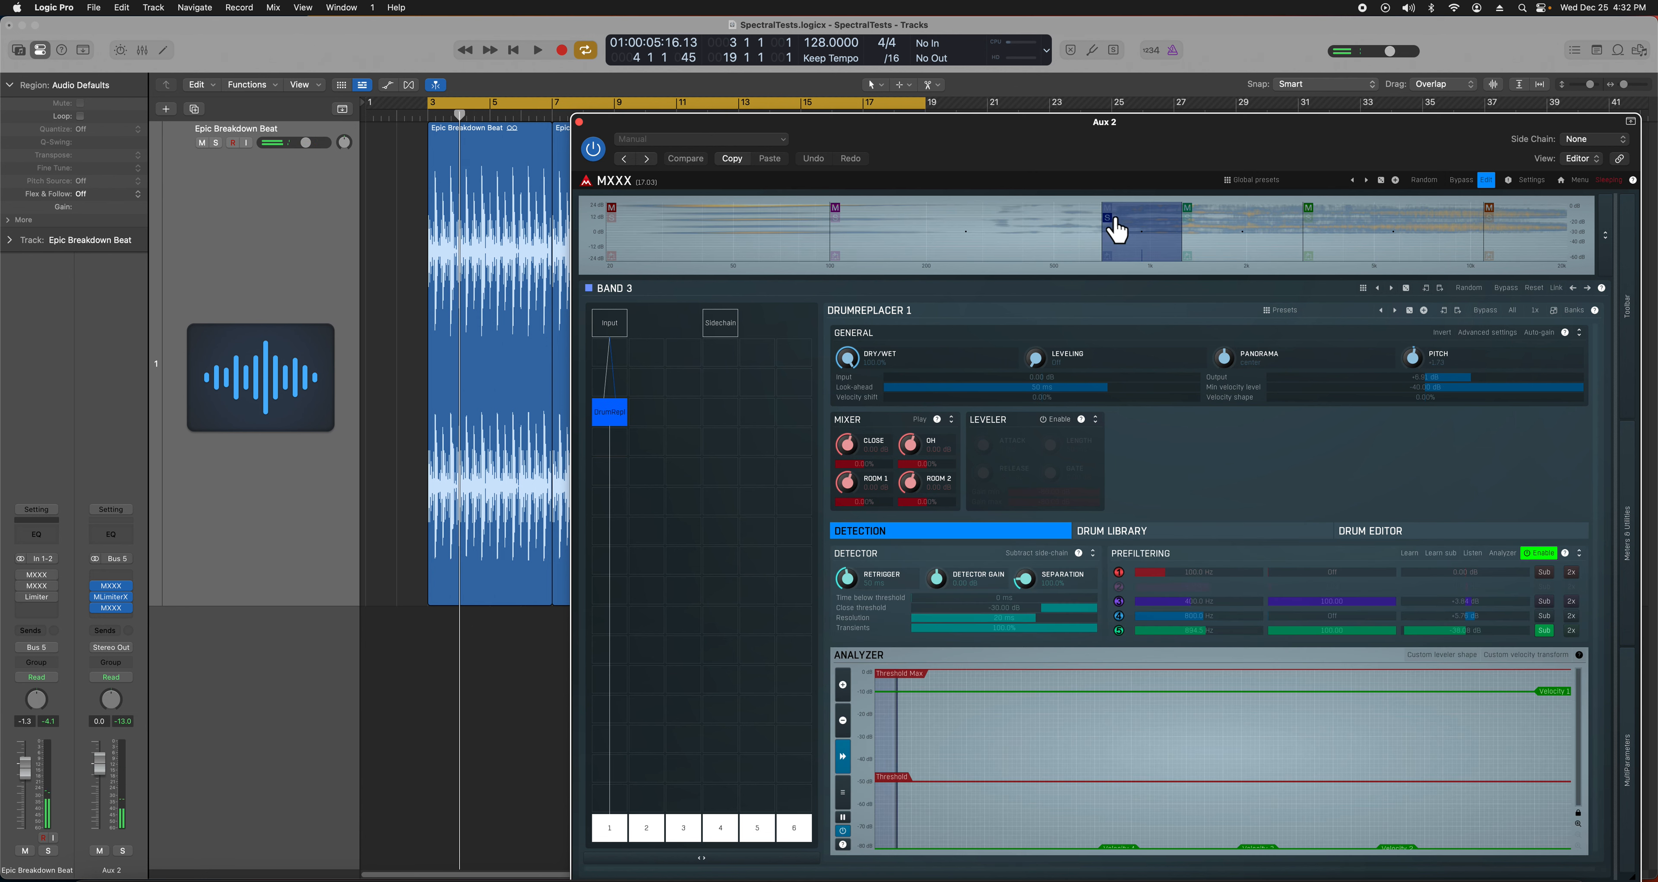
- Lower band 3's Dry/Wet to 56.8%, then to 50.4% while the beat plays
{"action": "key", "text": "space"}
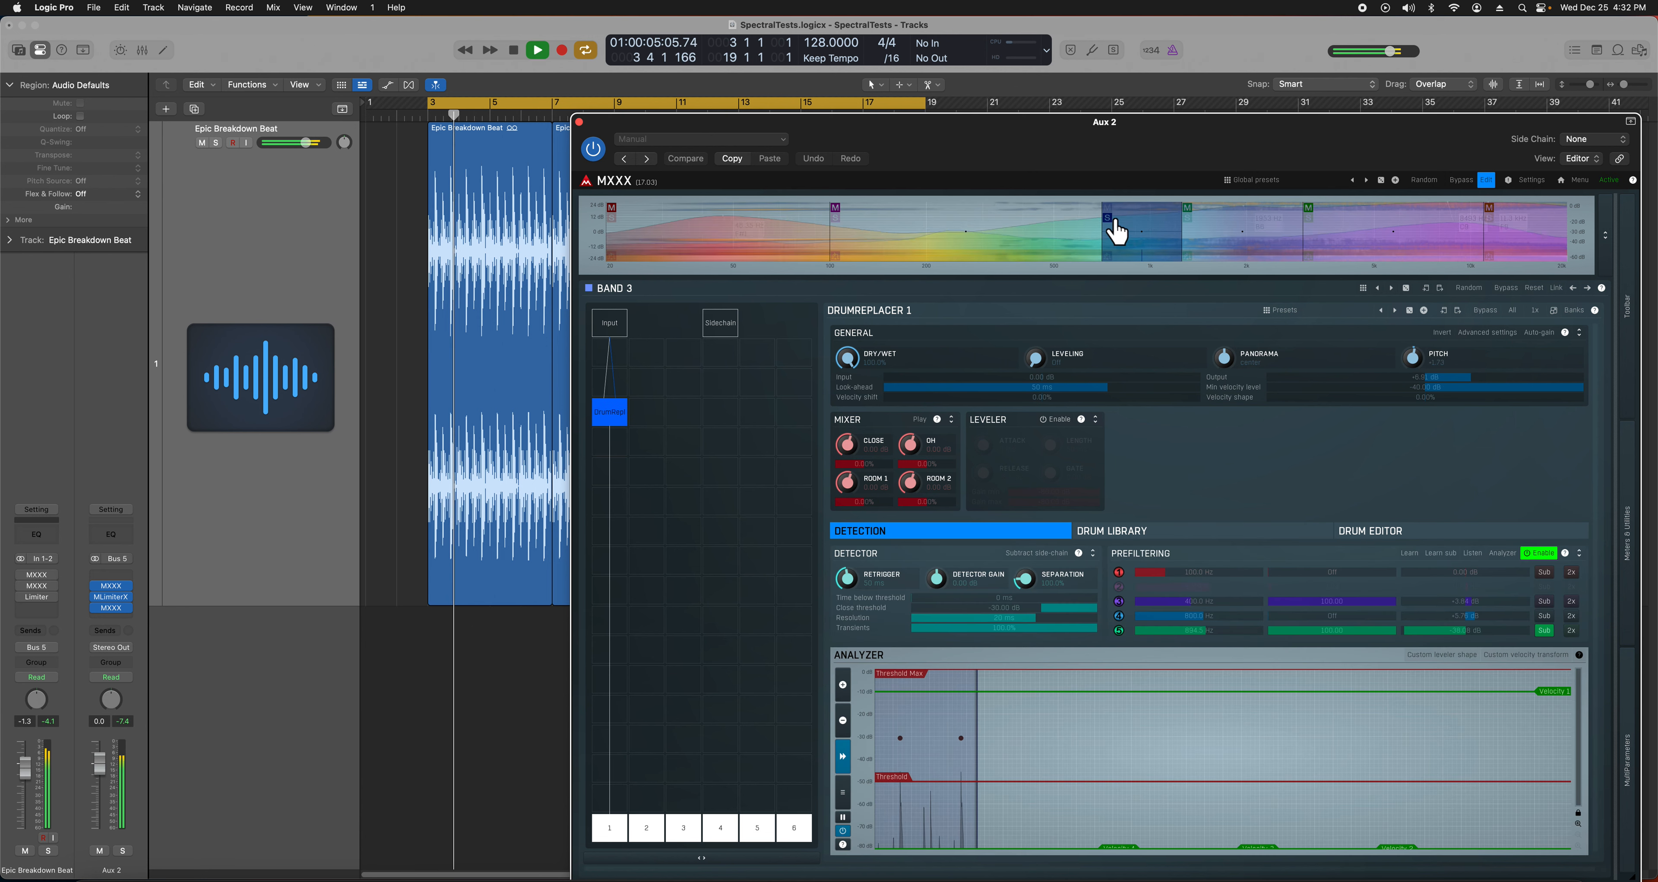
{"action": "key", "text": "space"}
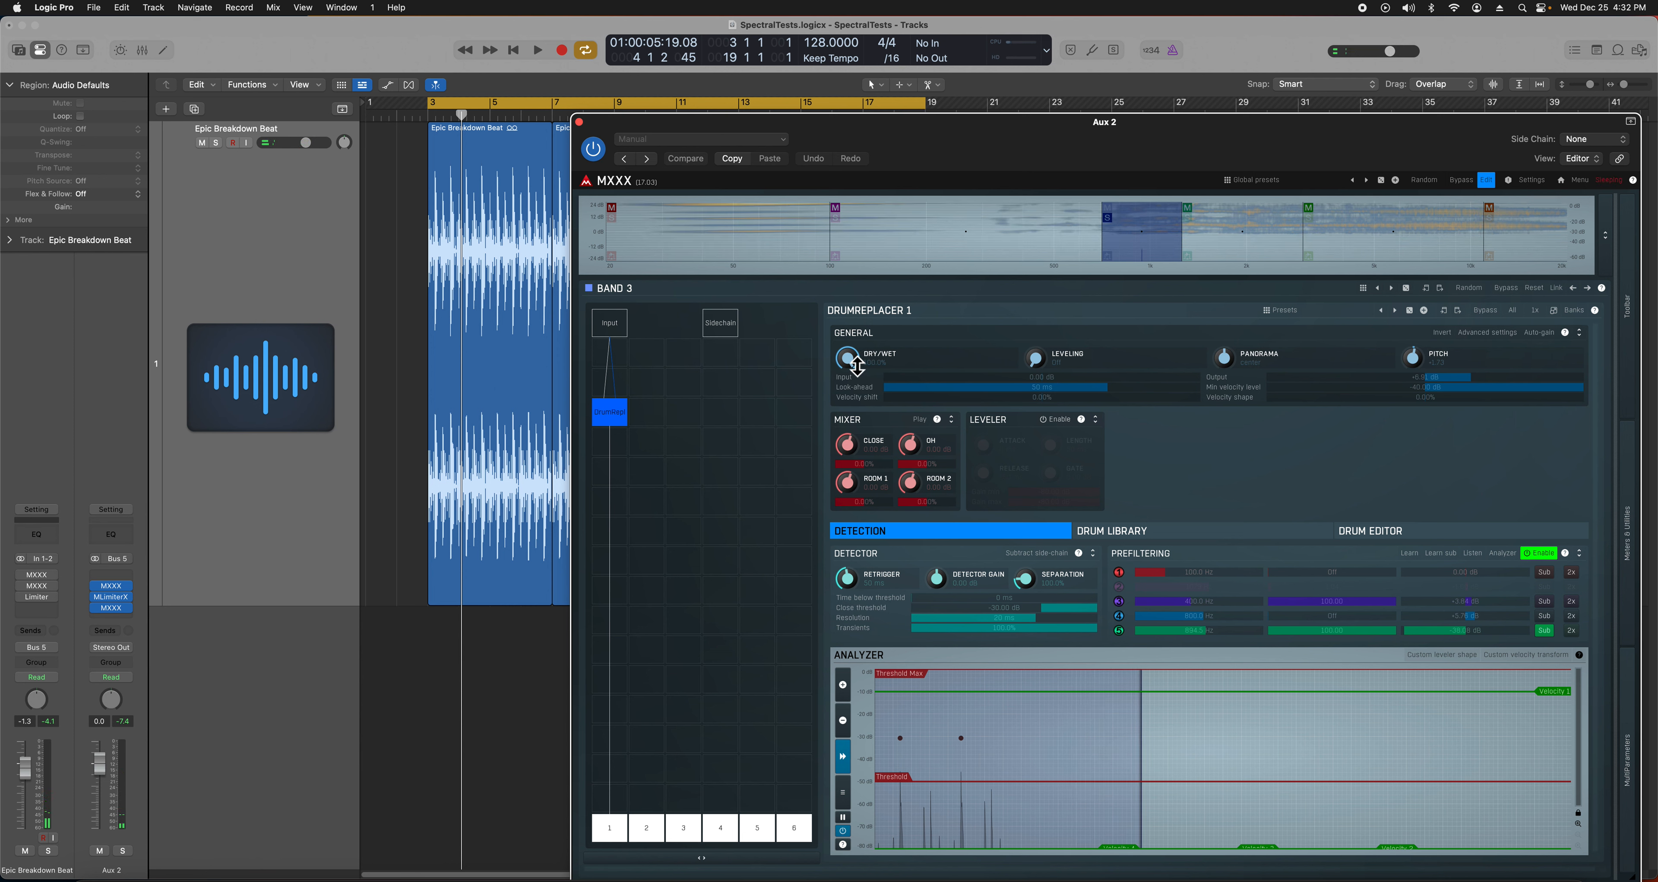
{"action": "left_click_drag", "start_coordinate": [856, 364], "coordinate": [850, 429]}
{"action": "key", "text": "space"}
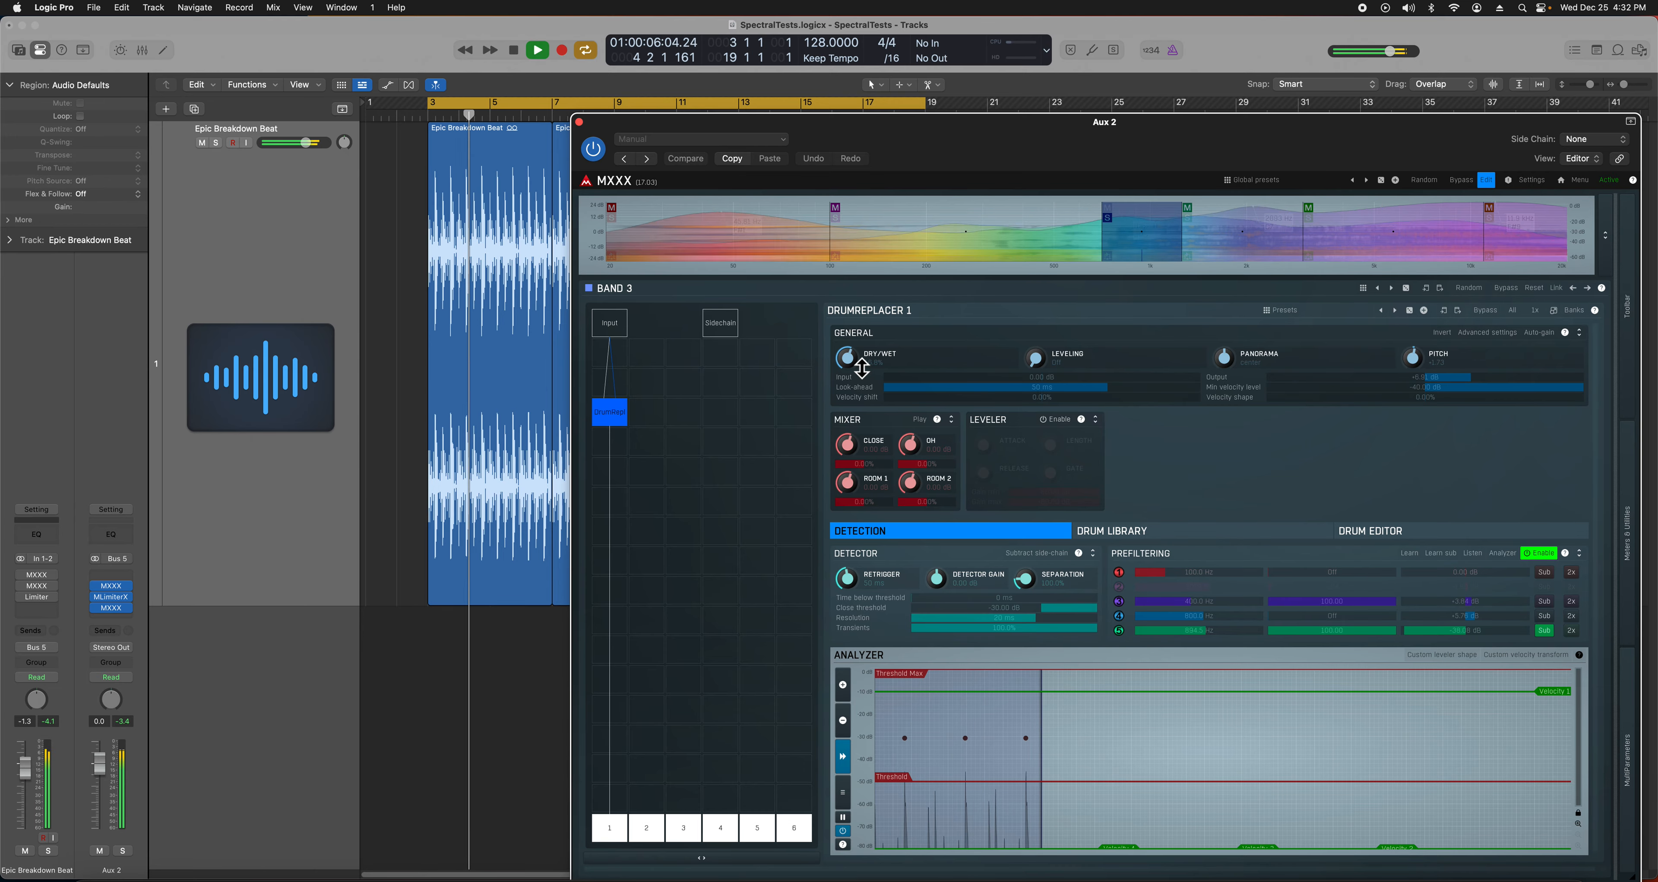
{"action": "left_click_drag", "start_coordinate": [853, 364], "coordinate": [927, 255]}
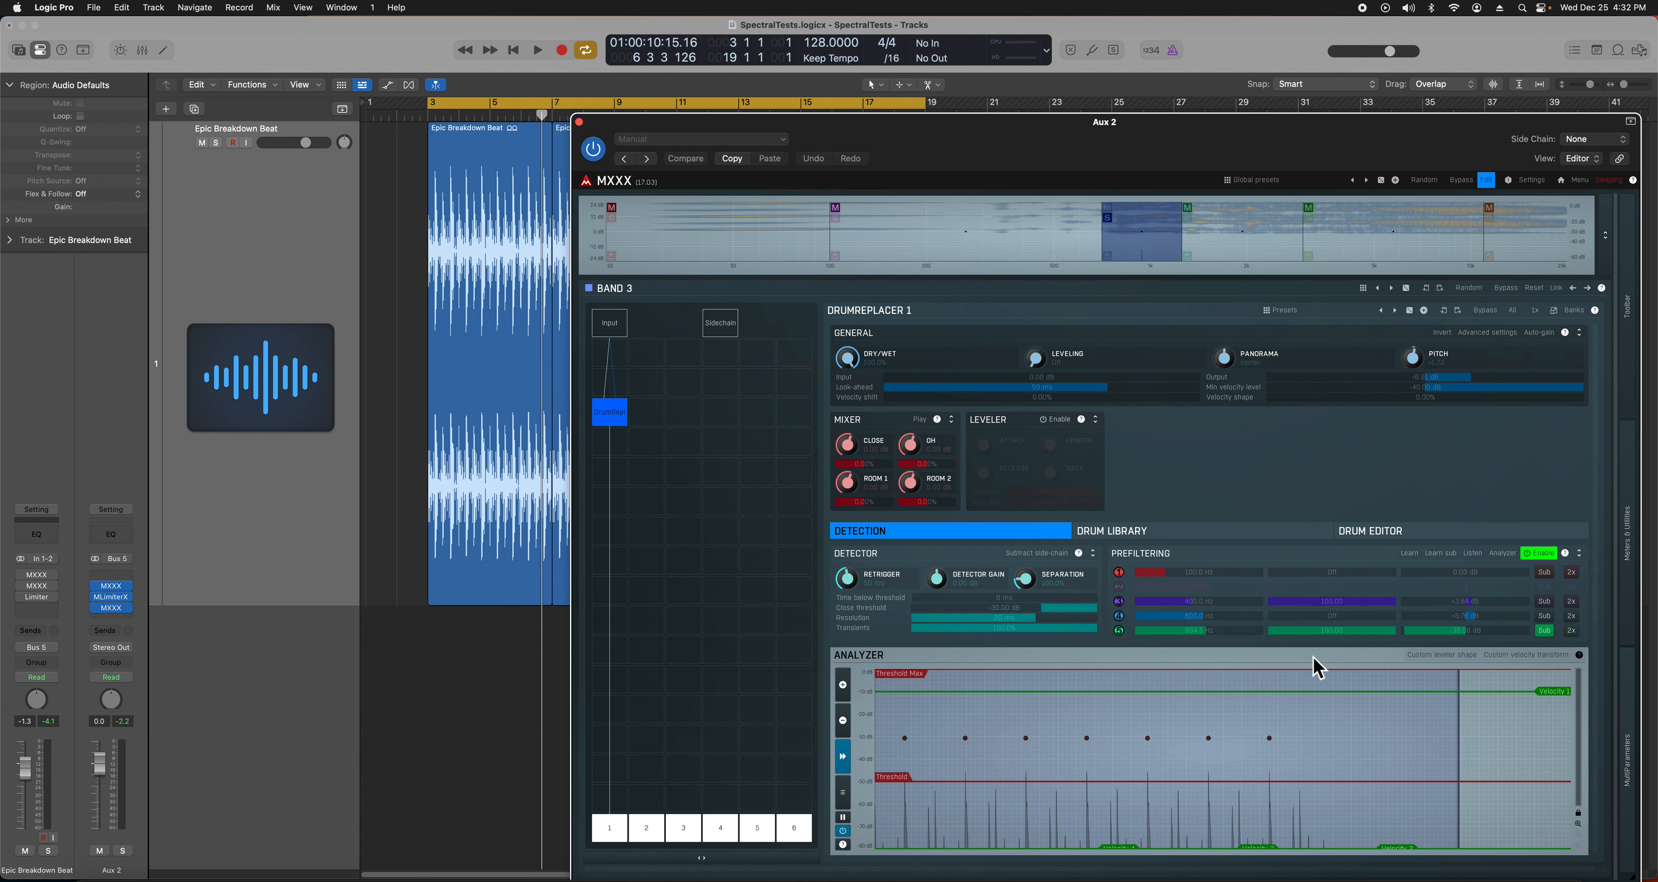
{"action": "left_click", "coordinate": [759, 248]}
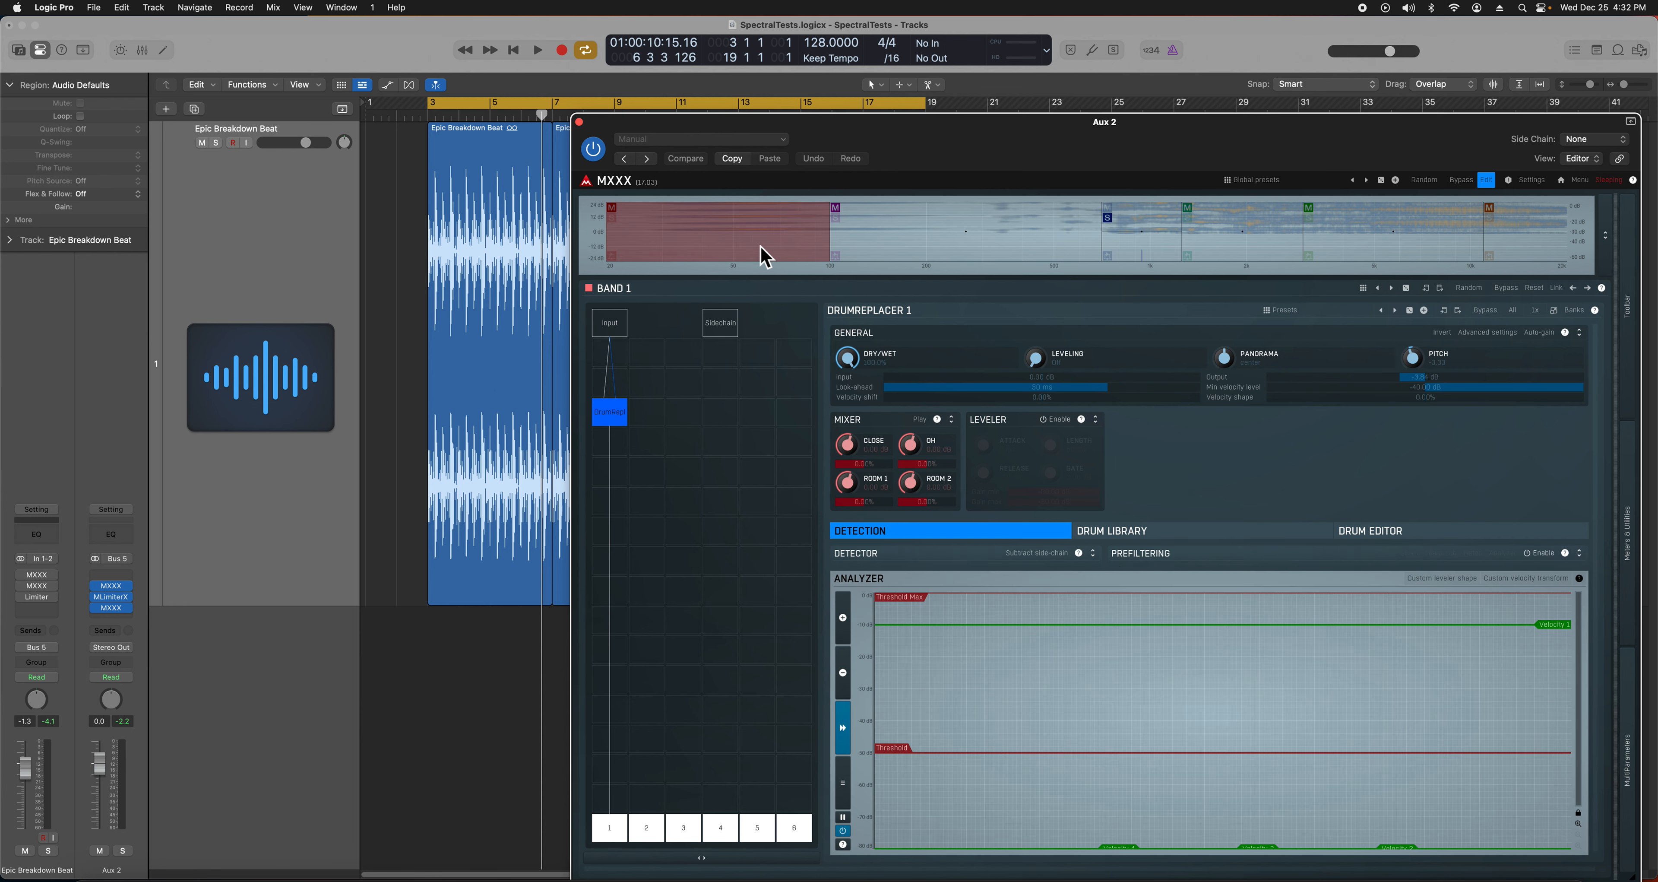
{"action": "left_click", "coordinate": [907, 249]}
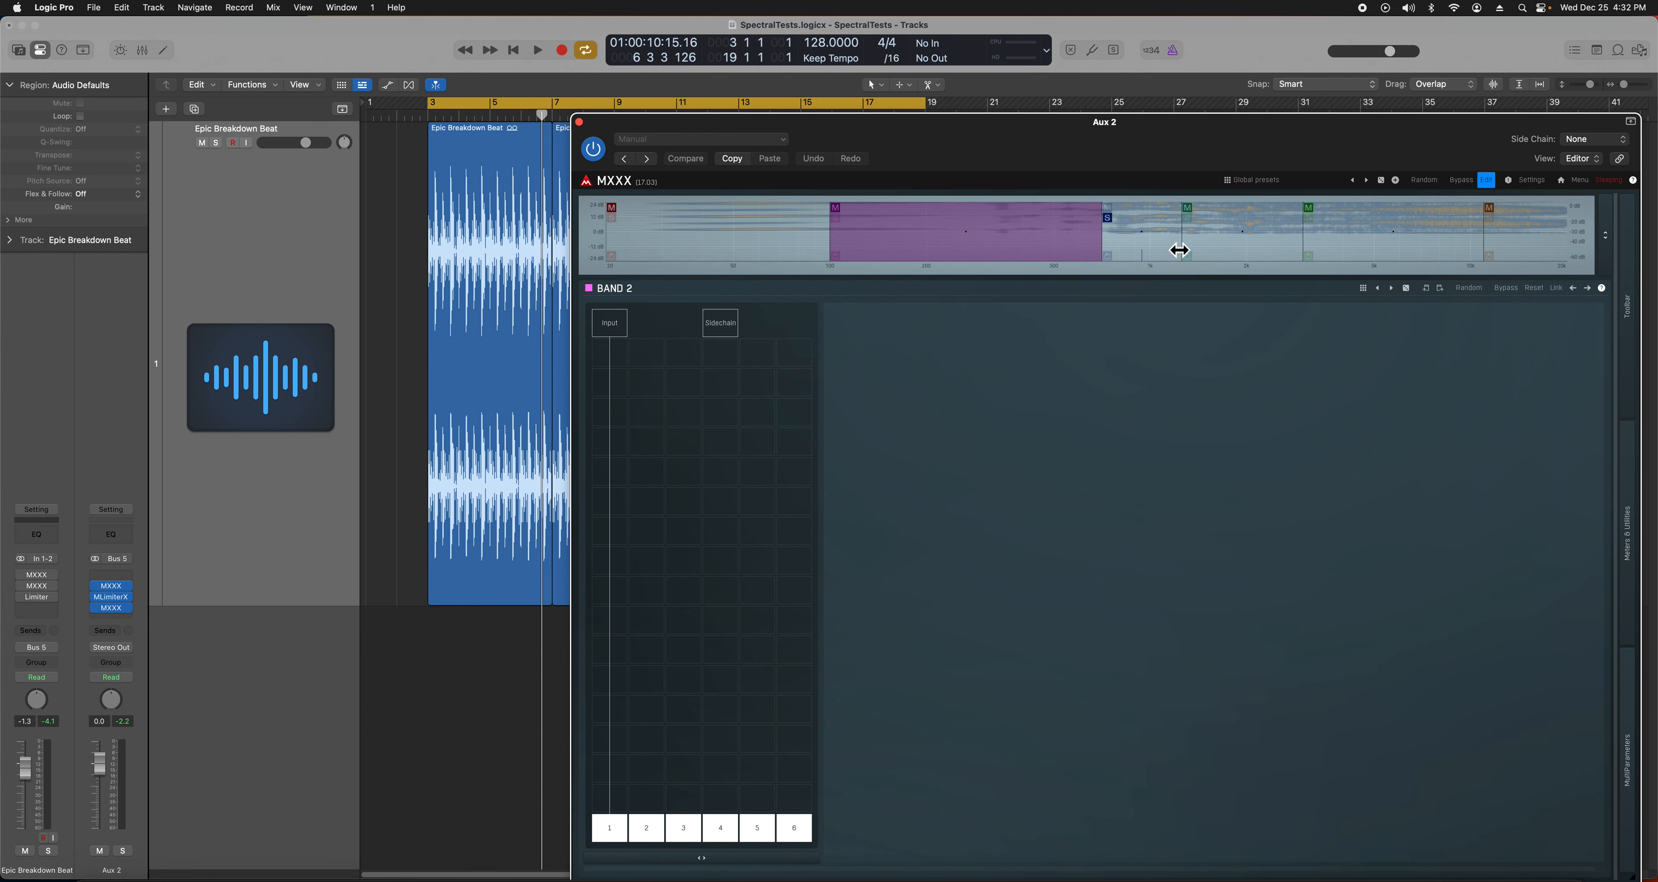
{"action": "left_click", "coordinate": [1134, 248]}
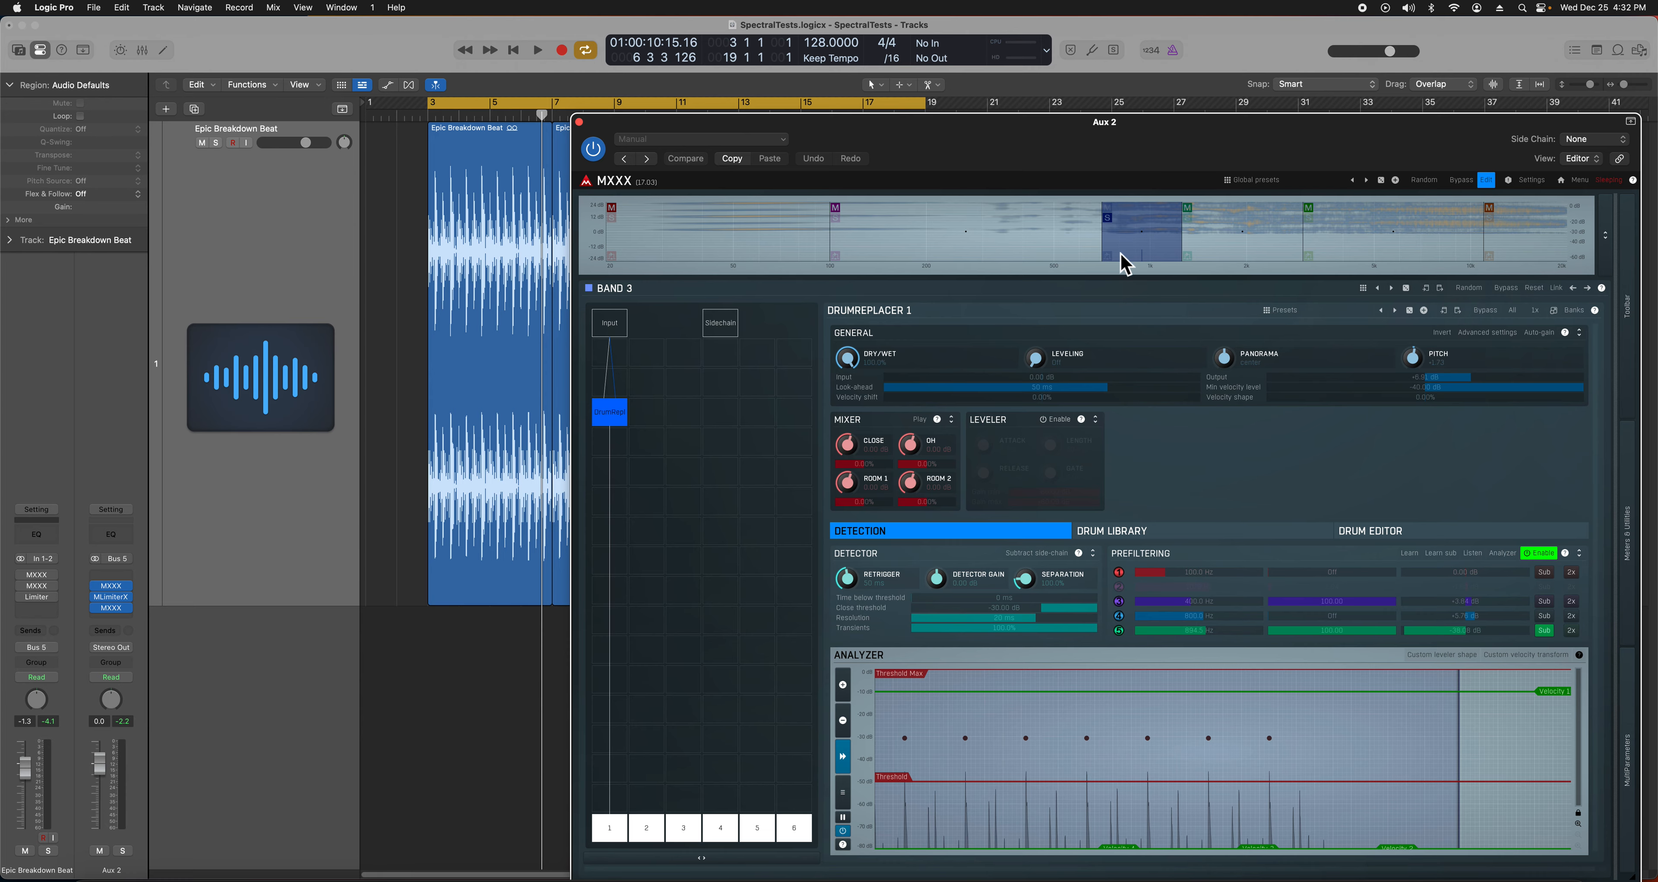
{"action": "left_click_drag", "start_coordinate": [935, 150], "coordinate": [1239, 135]}
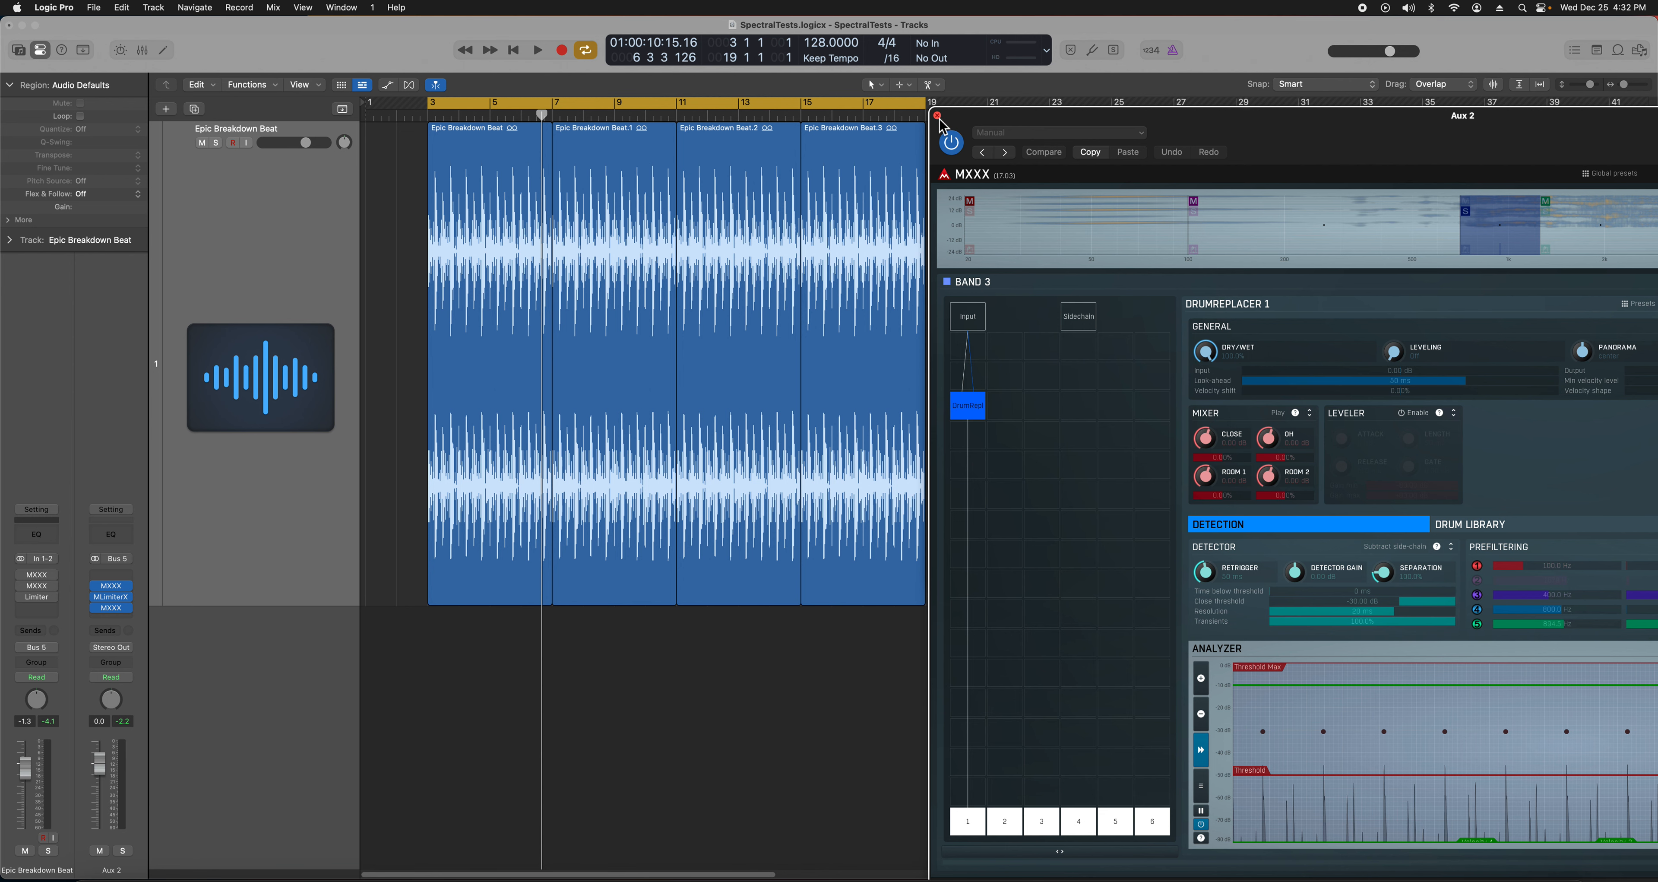
- Close the large DrumReplacer view and bring the compact Aux 2 MXXX window forward
{"action": "left_click", "coordinate": [938, 117]}
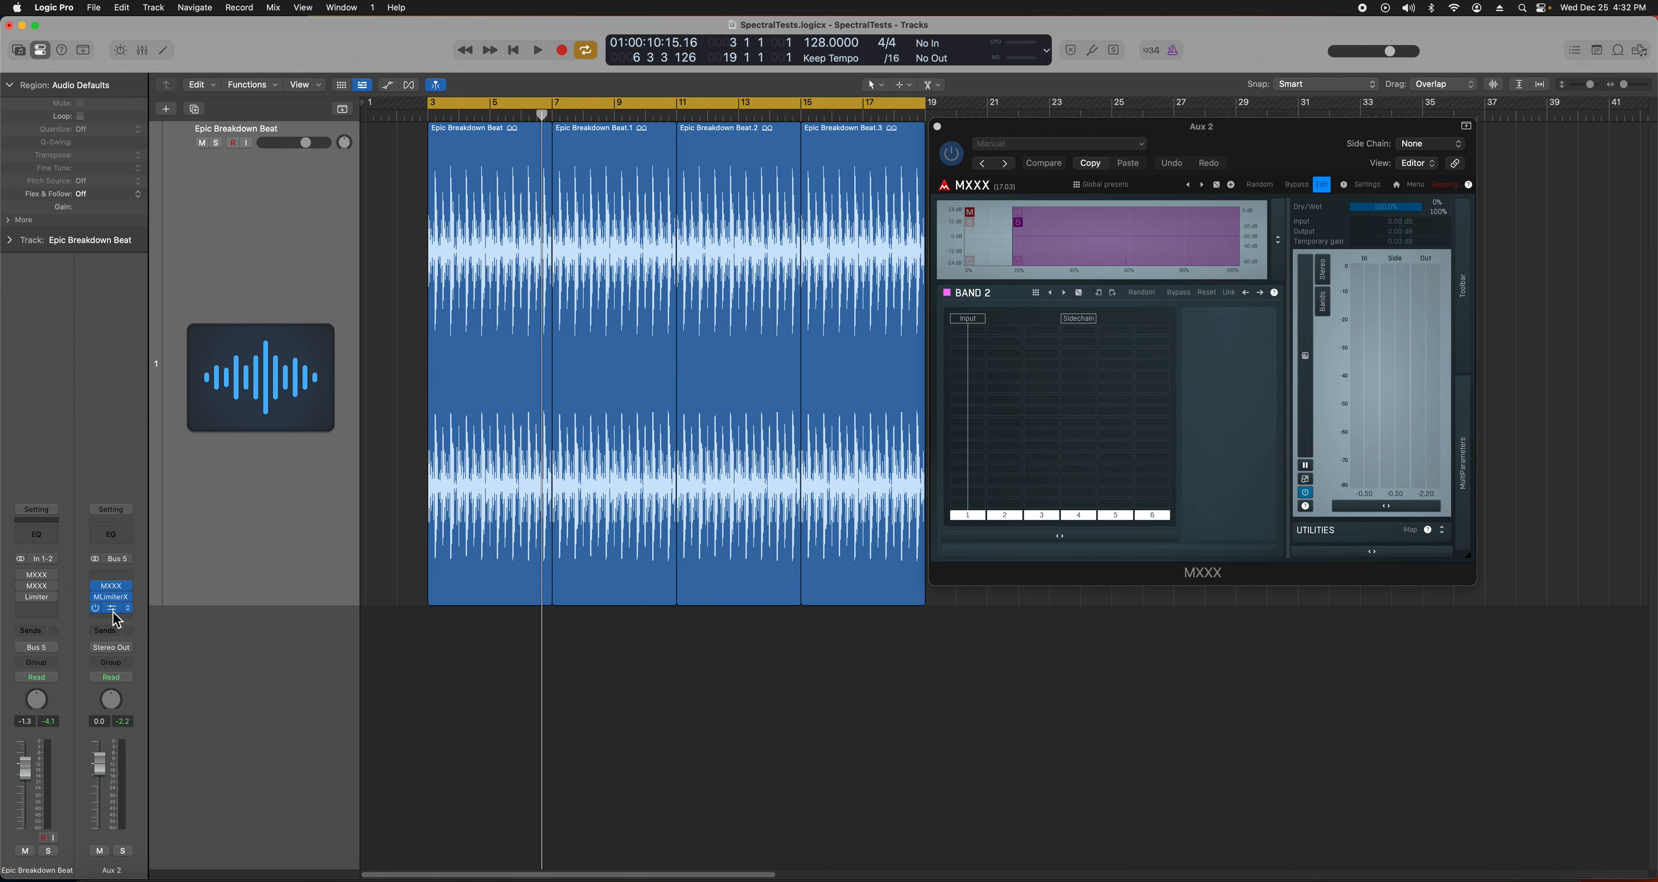
{"action": "left_click_drag", "start_coordinate": [1116, 127], "coordinate": [1120, 119]}
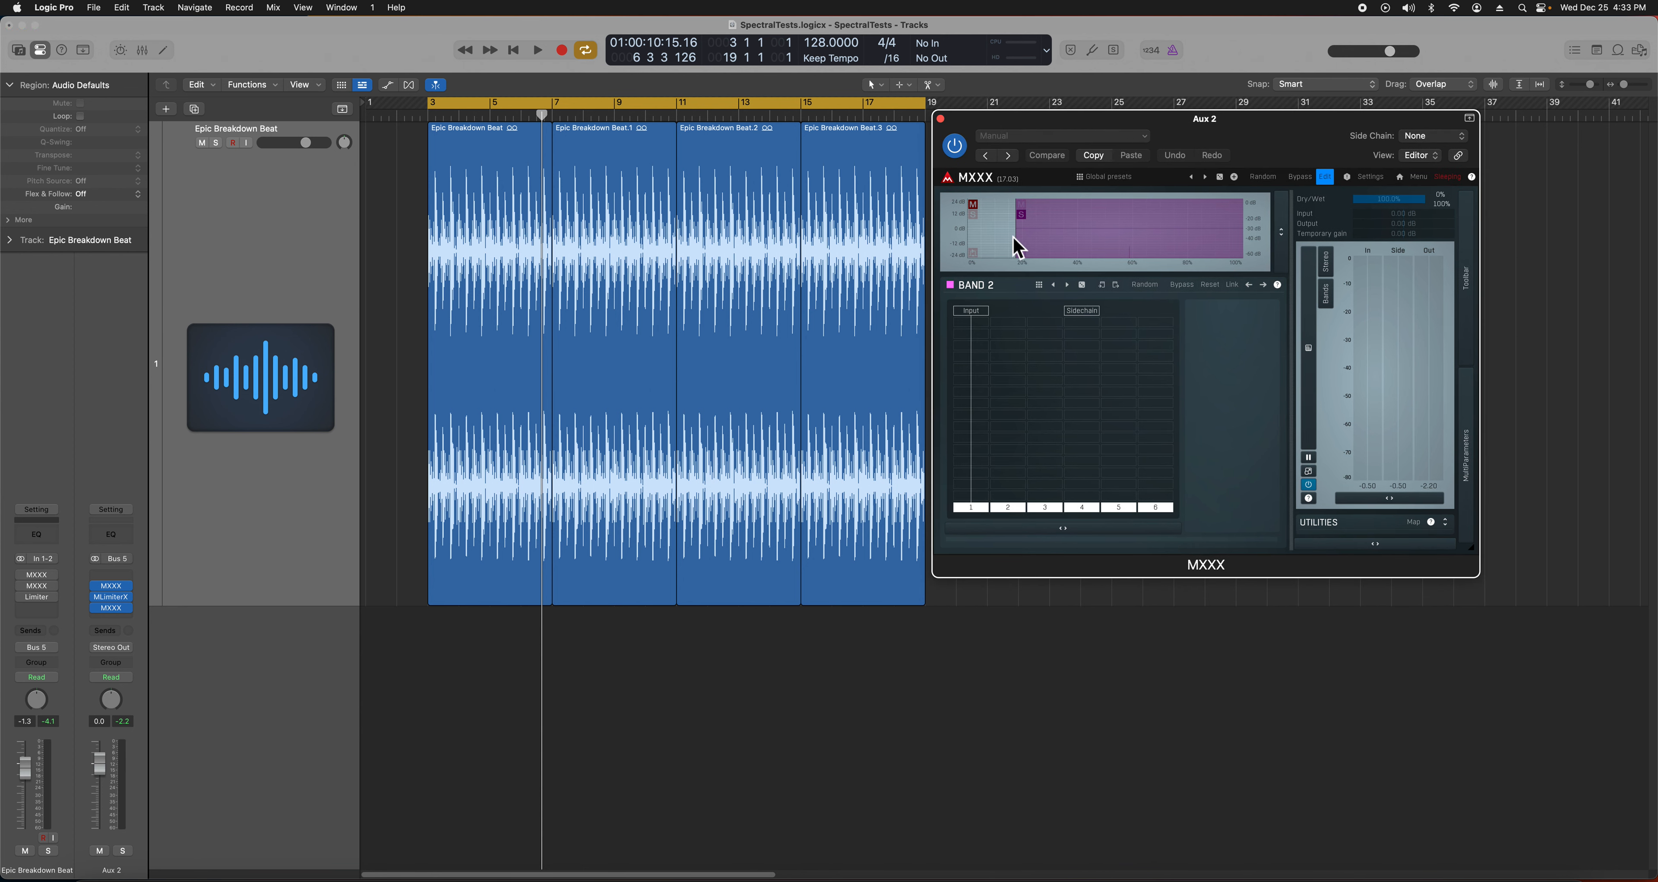
- Open Band 2's Tonal/Transient crossover configuration and set the playhead to bar 3
{"action": "right_click", "coordinate": [1108, 216]}
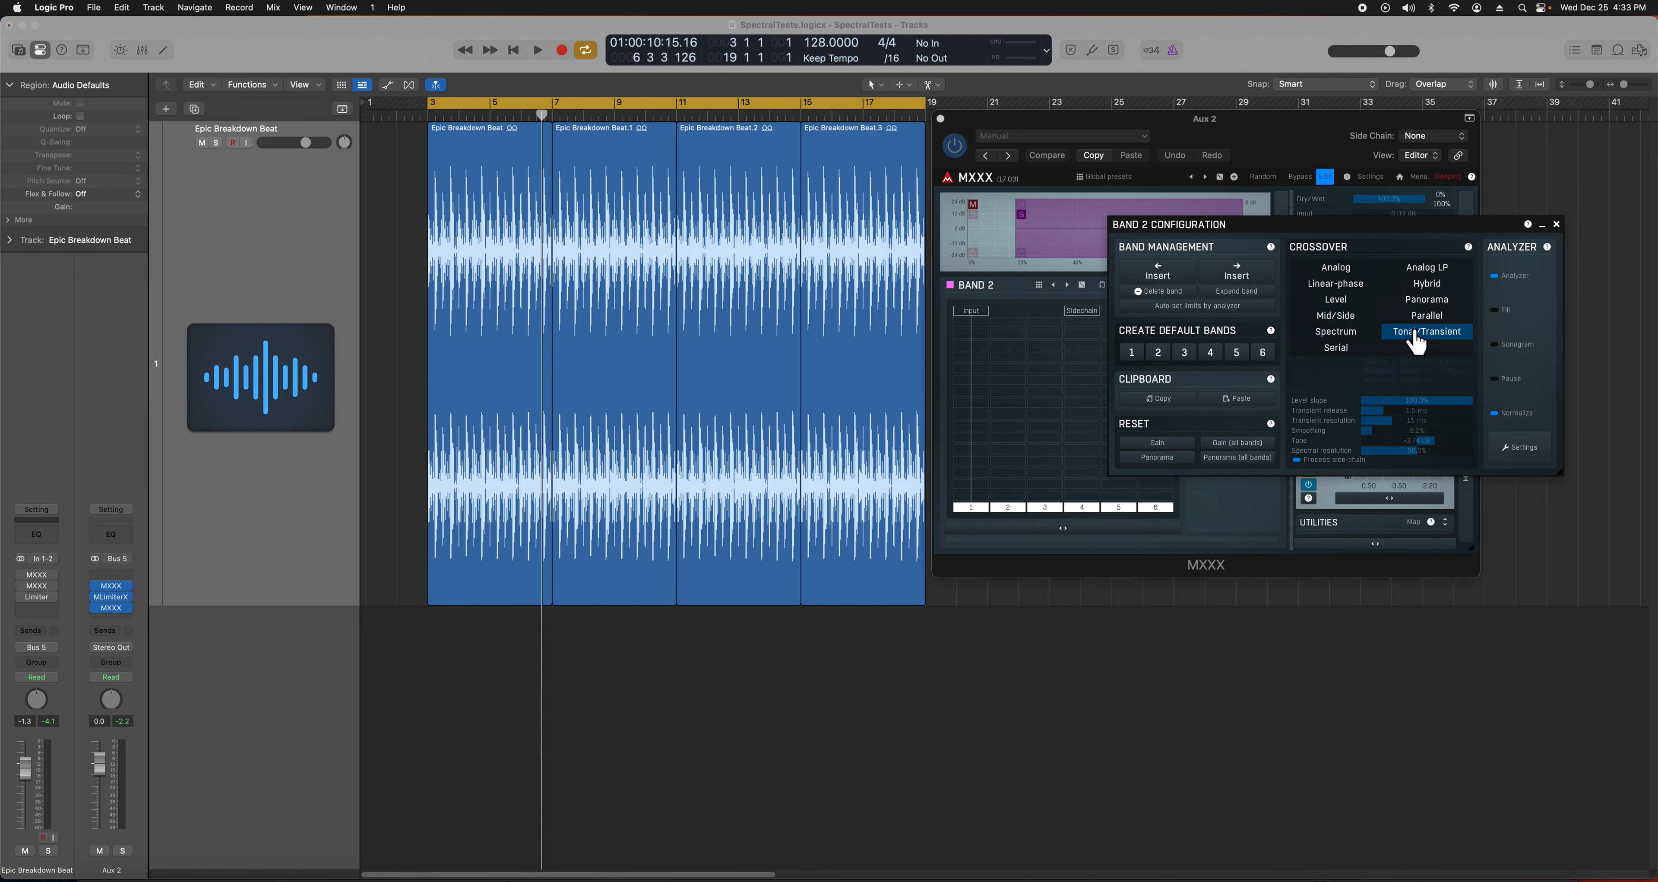
{"action": "left_click", "coordinate": [1556, 224]}
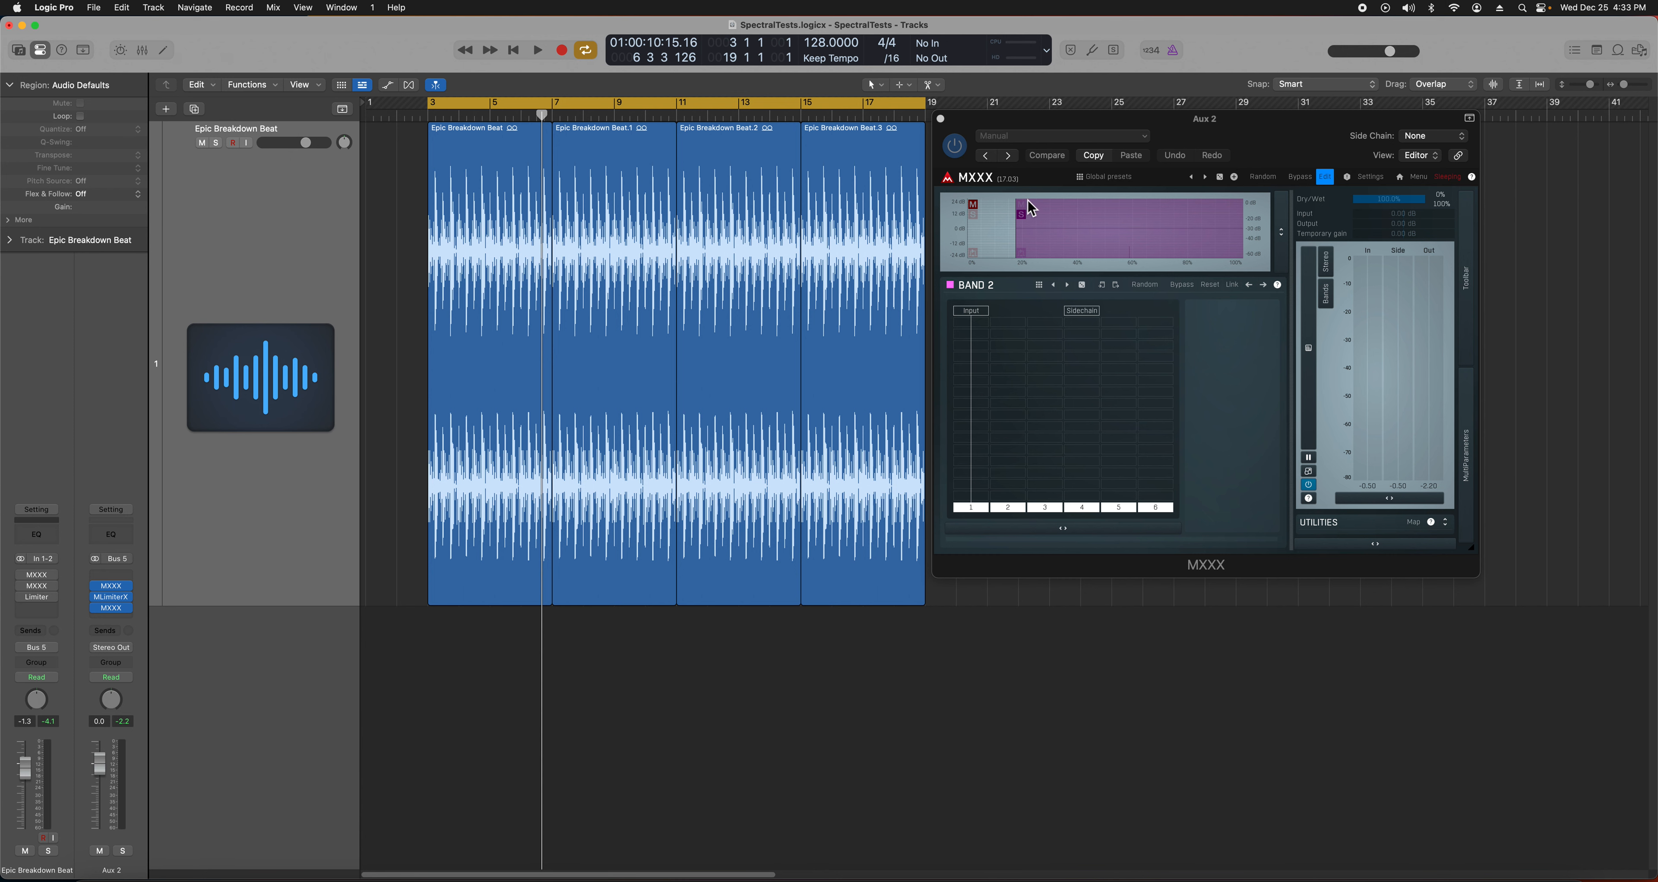
{"action": "left_click", "coordinate": [1138, 220]}
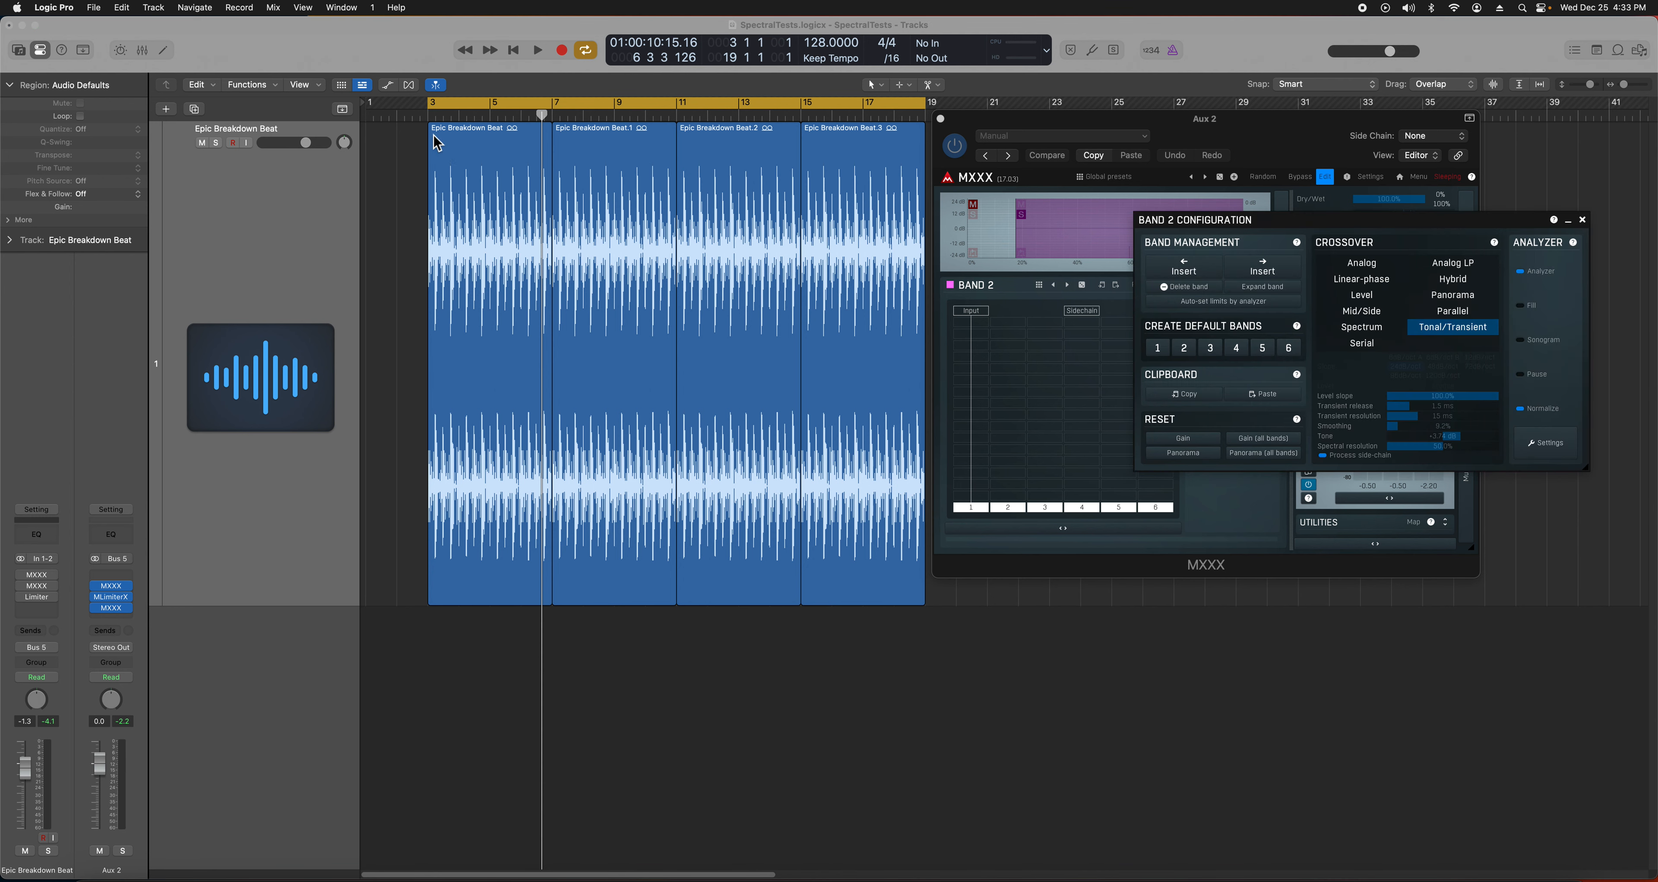
{"action": "left_click", "coordinate": [474, 108]}
{"action": "left_click_drag", "start_coordinate": [466, 114], "coordinate": [429, 114]}
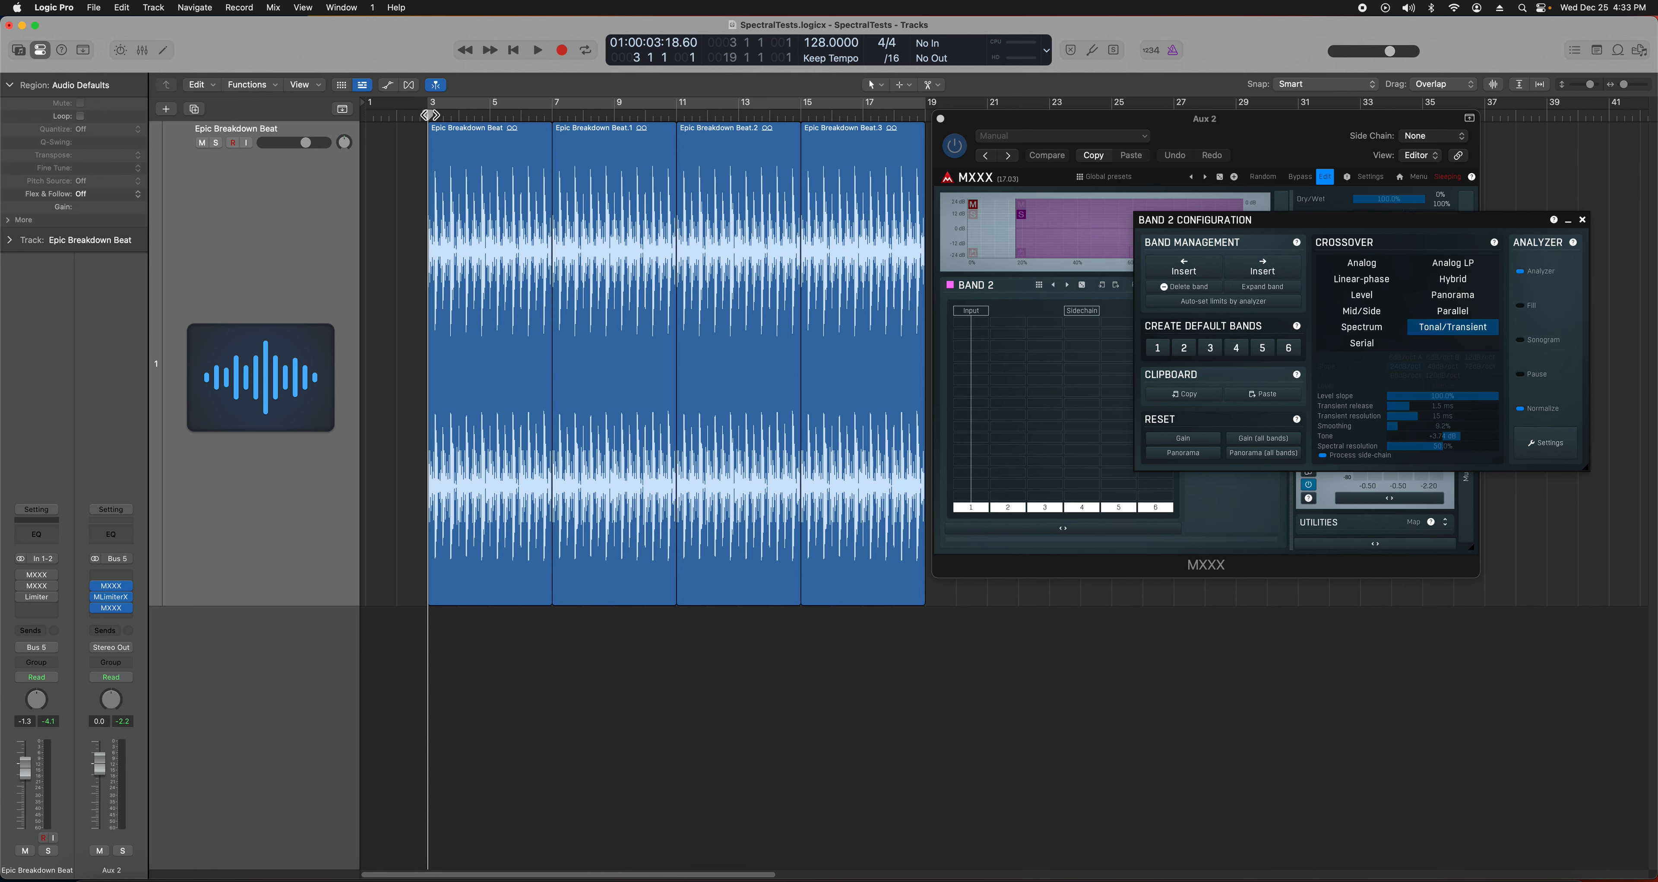
- Play the beat from bar 3 through the full Aux 2 MXXX view, then close that view
{"action": "left_click", "coordinate": [490, 108]}
{"action": "key", "text": "space"}
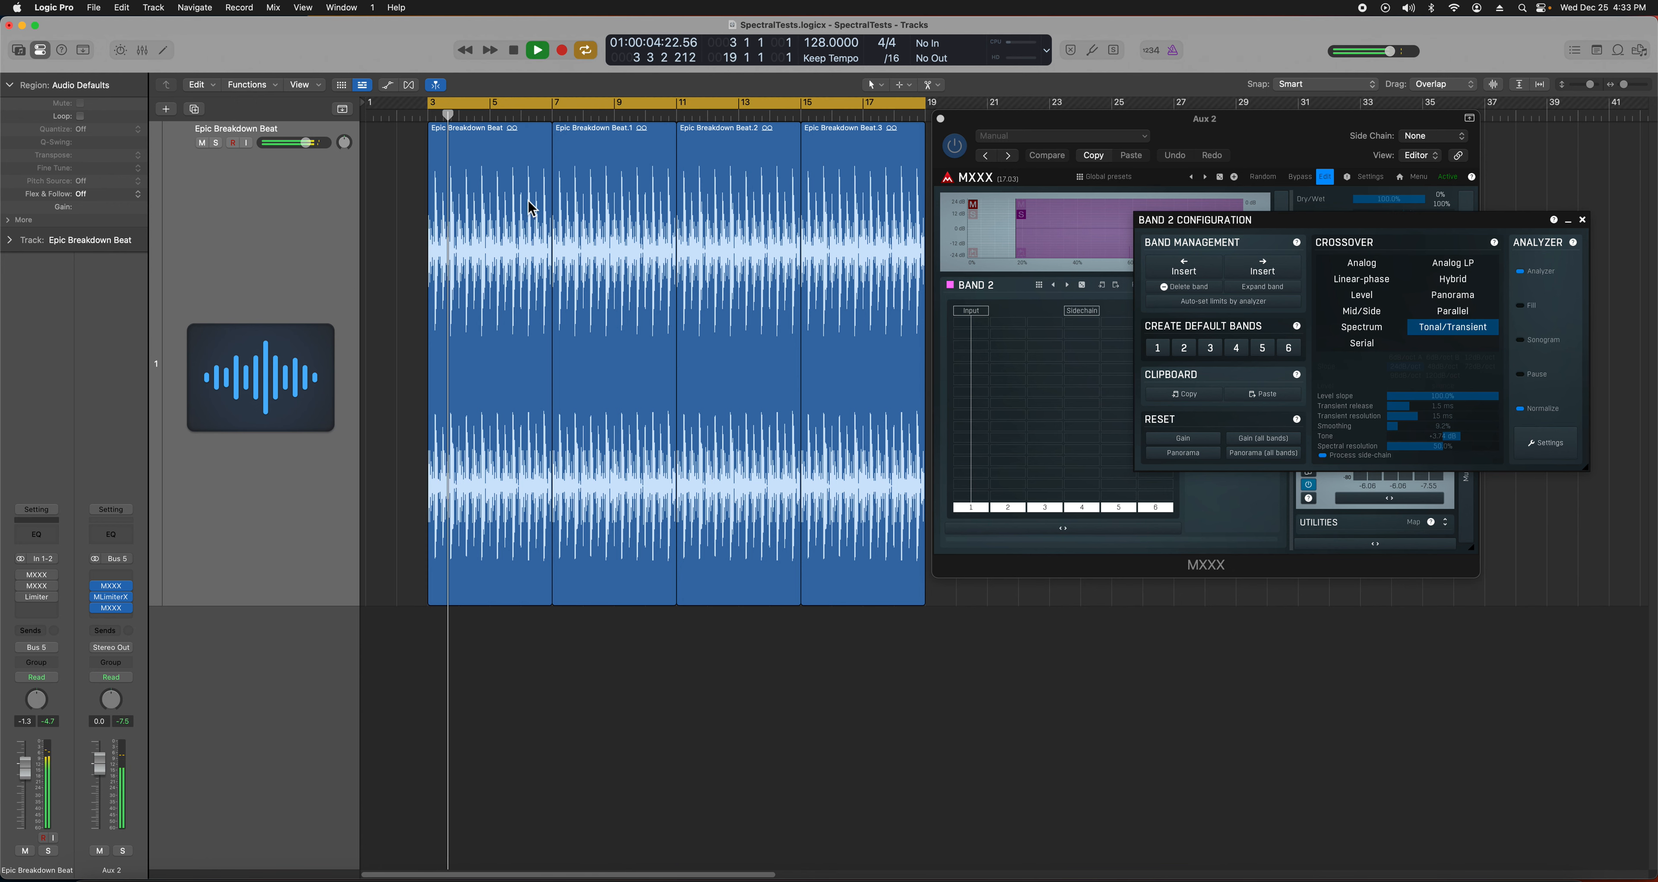
{"action": "key", "text": "space"}
{"action": "left_click", "coordinate": [110, 585]}
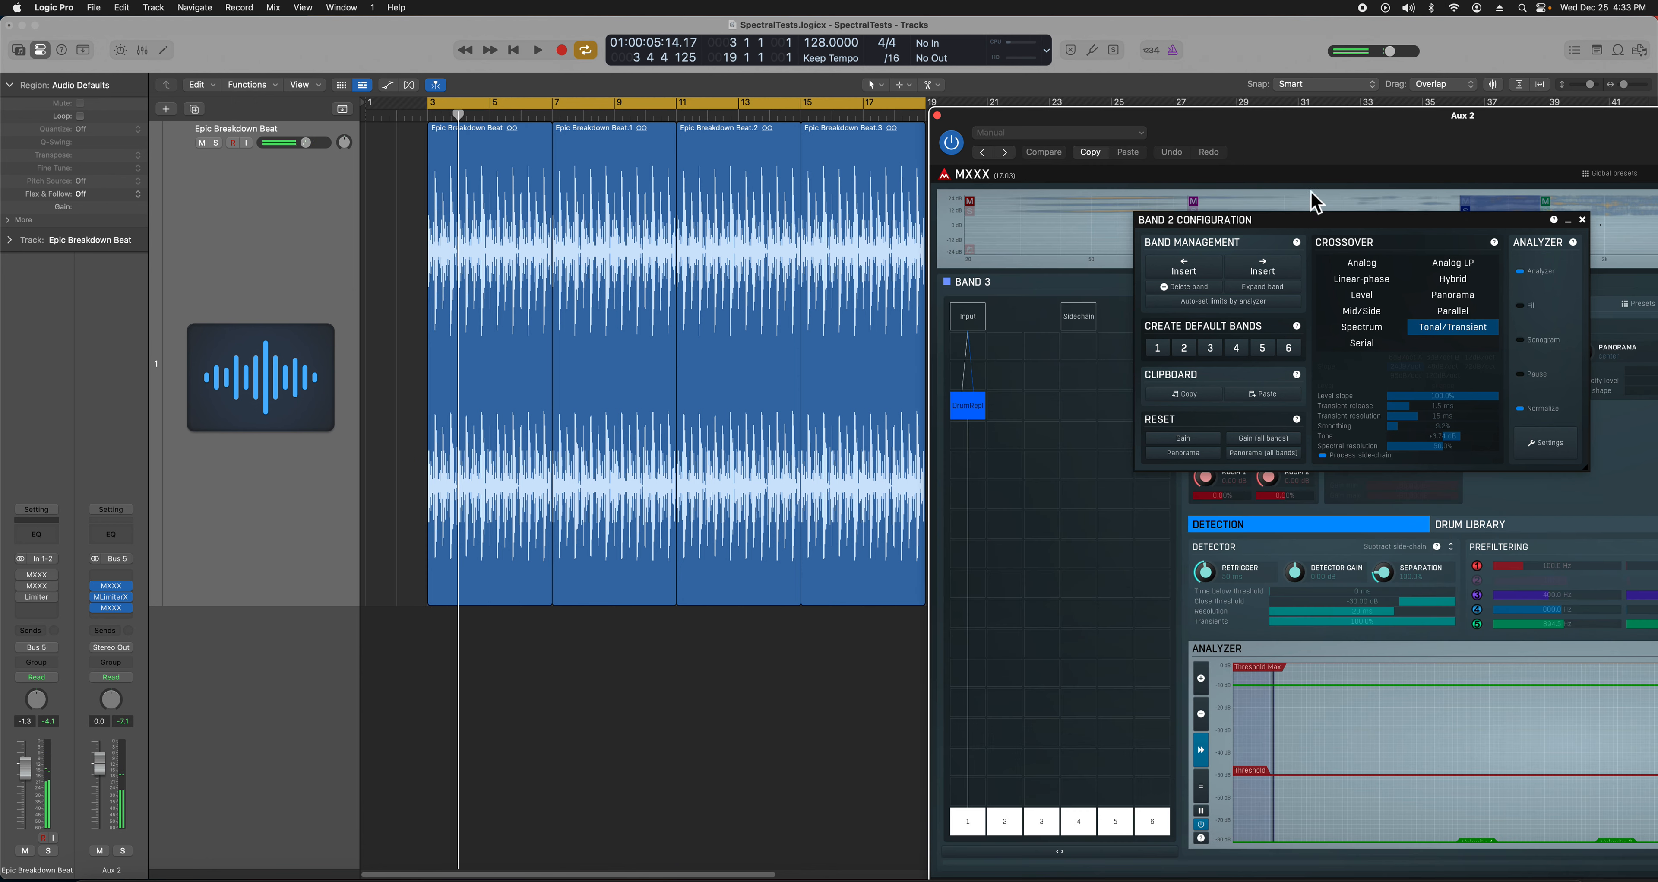
{"action": "left_click_drag", "start_coordinate": [1439, 218], "coordinate": [1424, 268]}
{"action": "left_click", "coordinate": [1472, 221]}
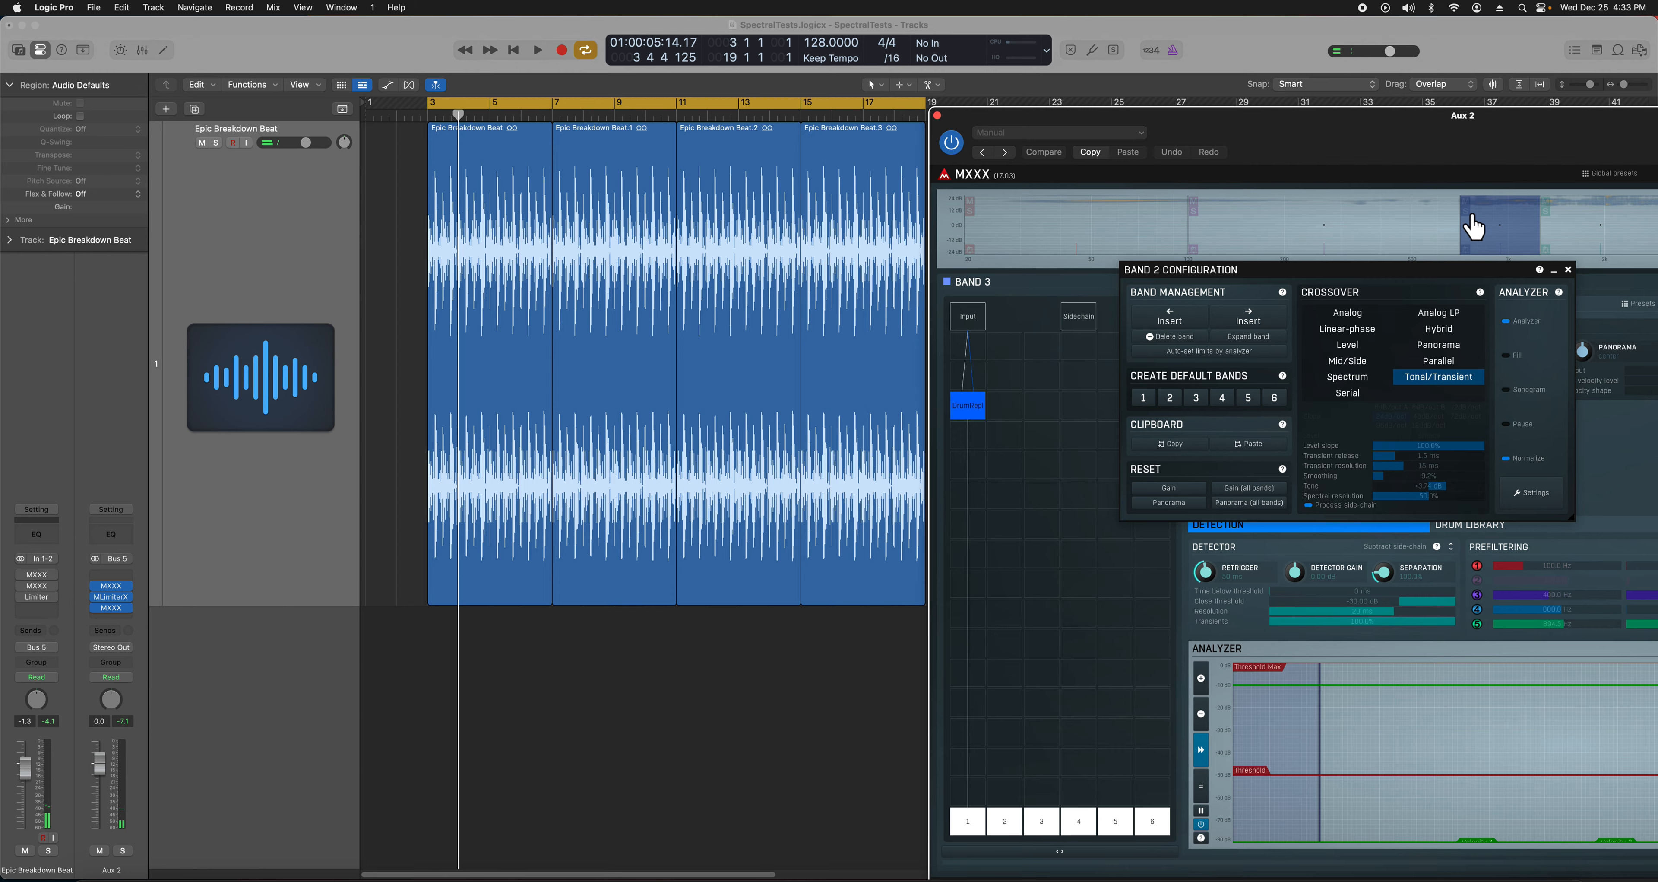
{"action": "key", "text": "space"}
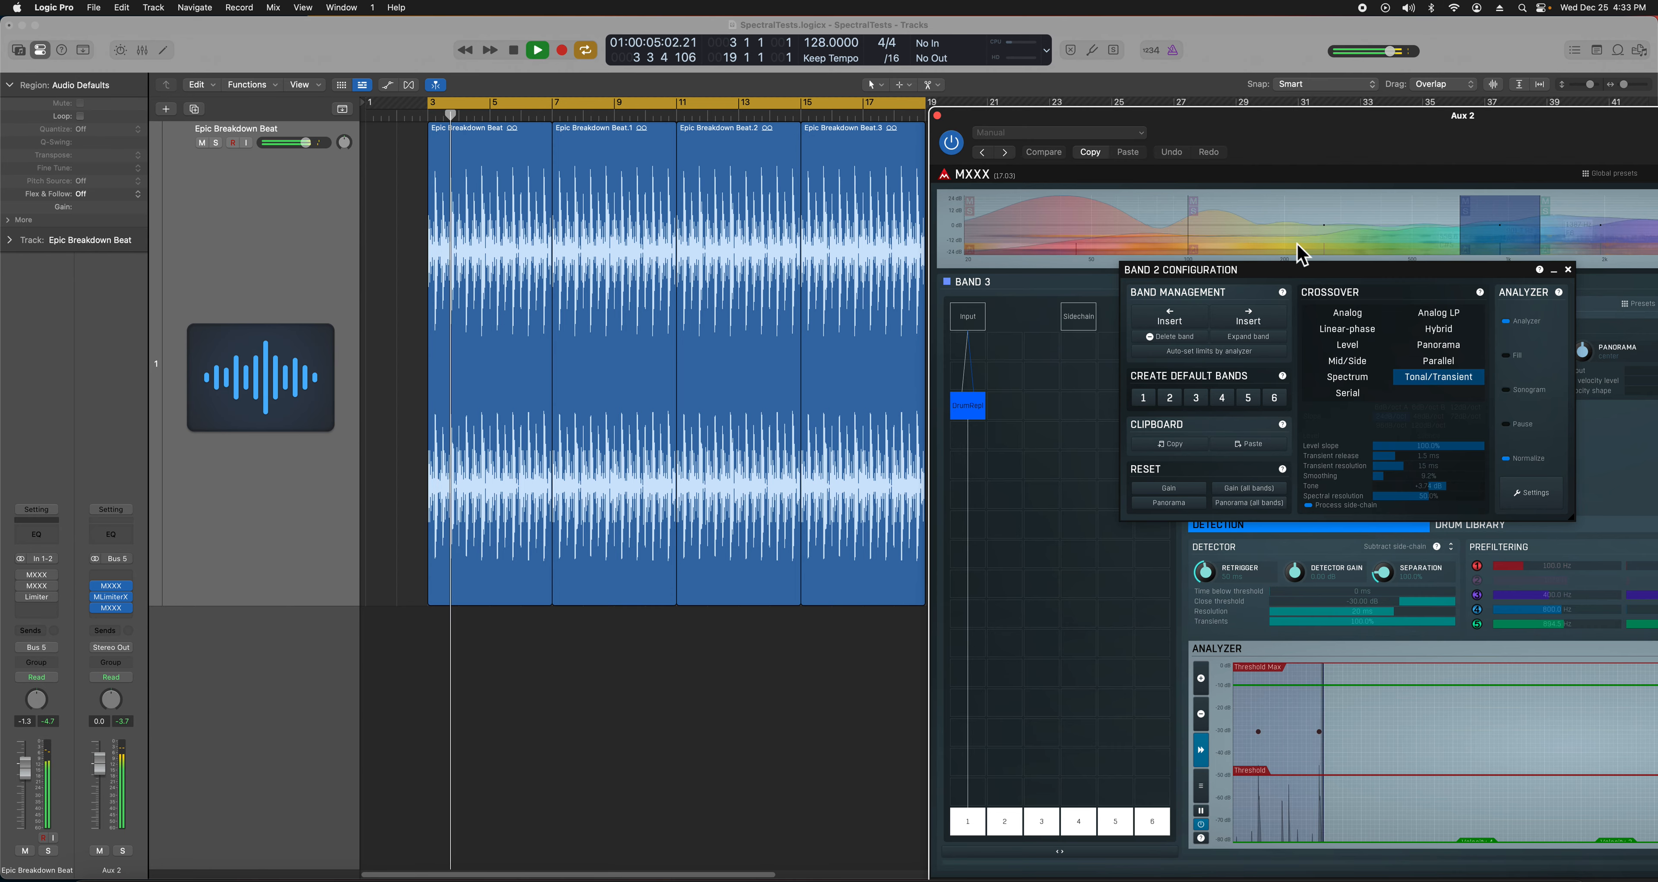
{"action": "left_click_drag", "start_coordinate": [1421, 118], "coordinate": [1110, 121]}
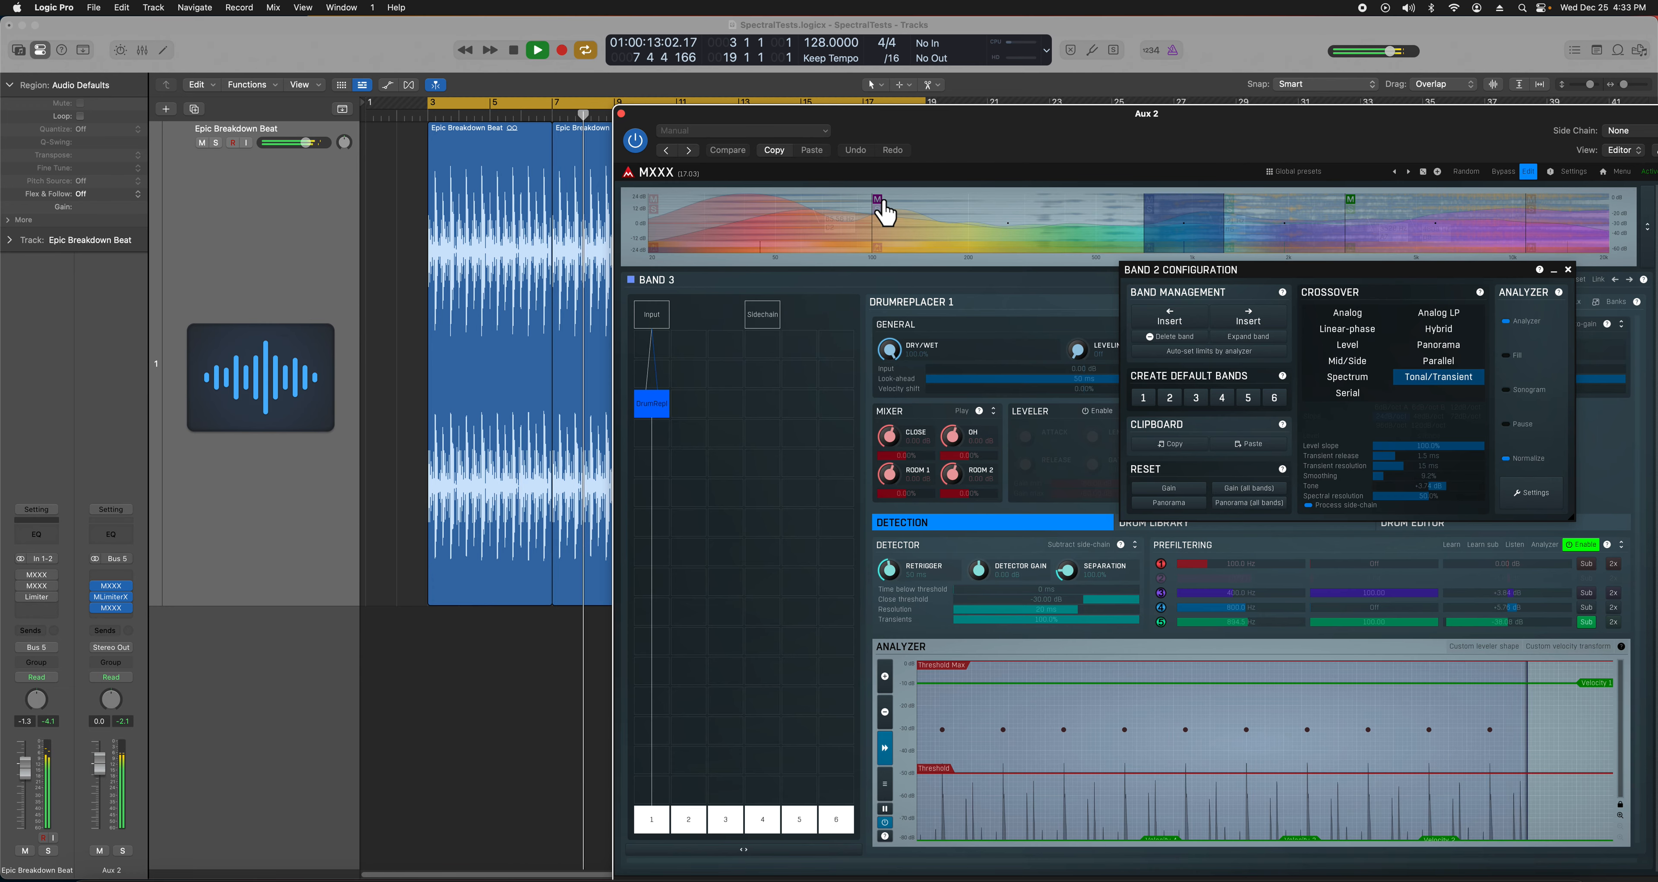
{"action": "left_click", "coordinate": [621, 114]}
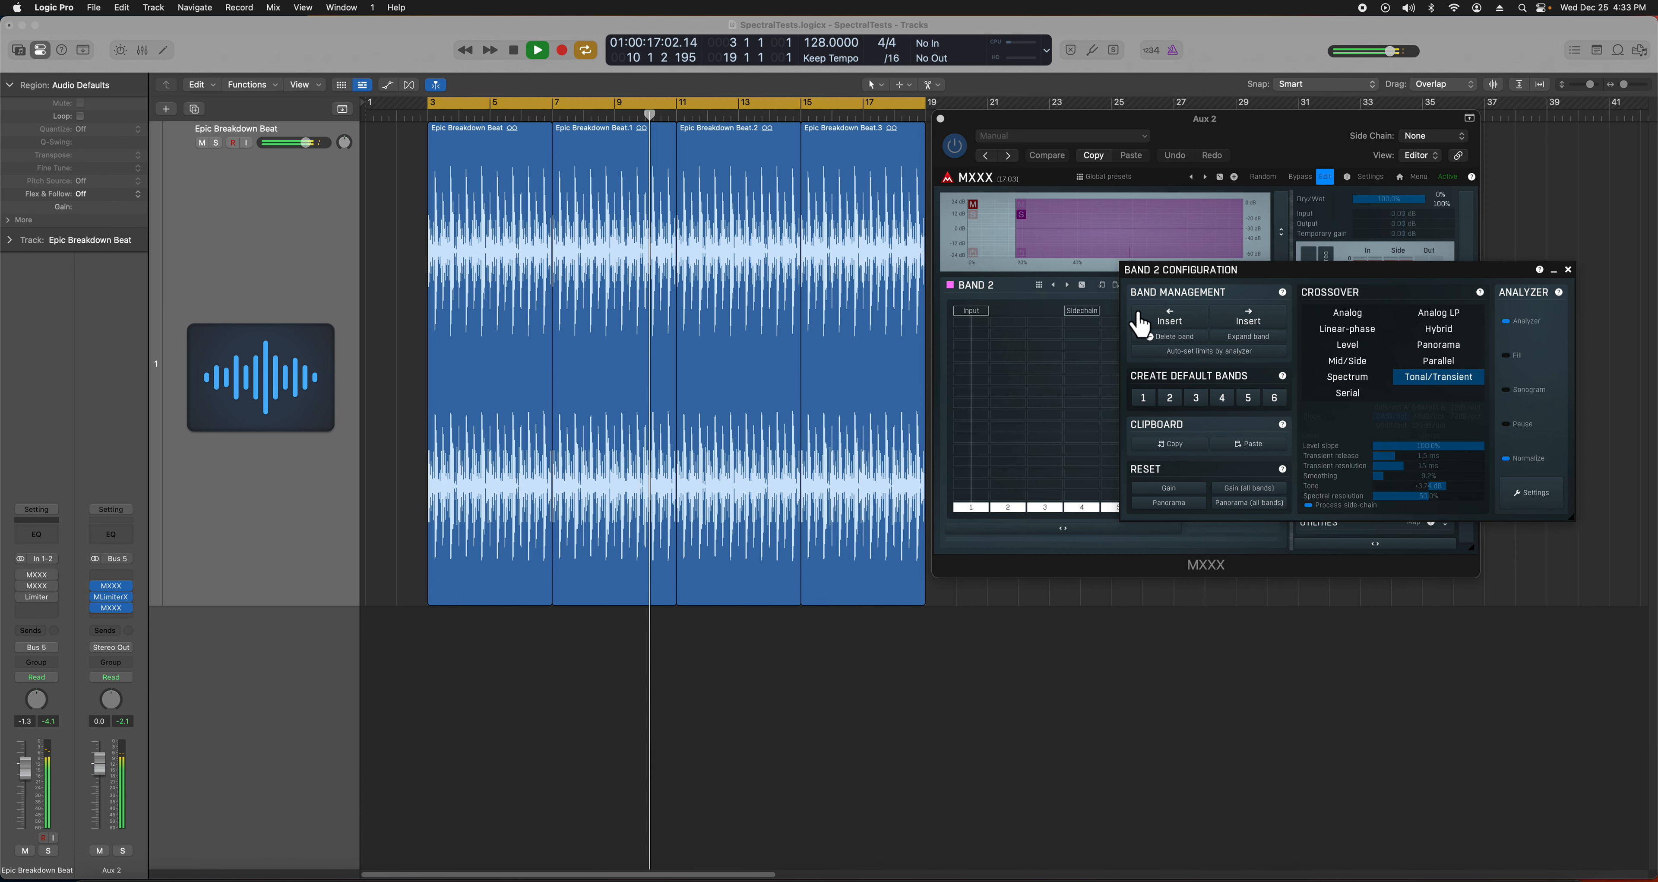
- Stop playback at bar 4 and move the Band 2 configuration panel down and left
{"action": "left_click", "coordinate": [459, 116]}
{"action": "key", "text": "space"}
{"action": "key", "text": "space"}
{"action": "key", "text": "space"}
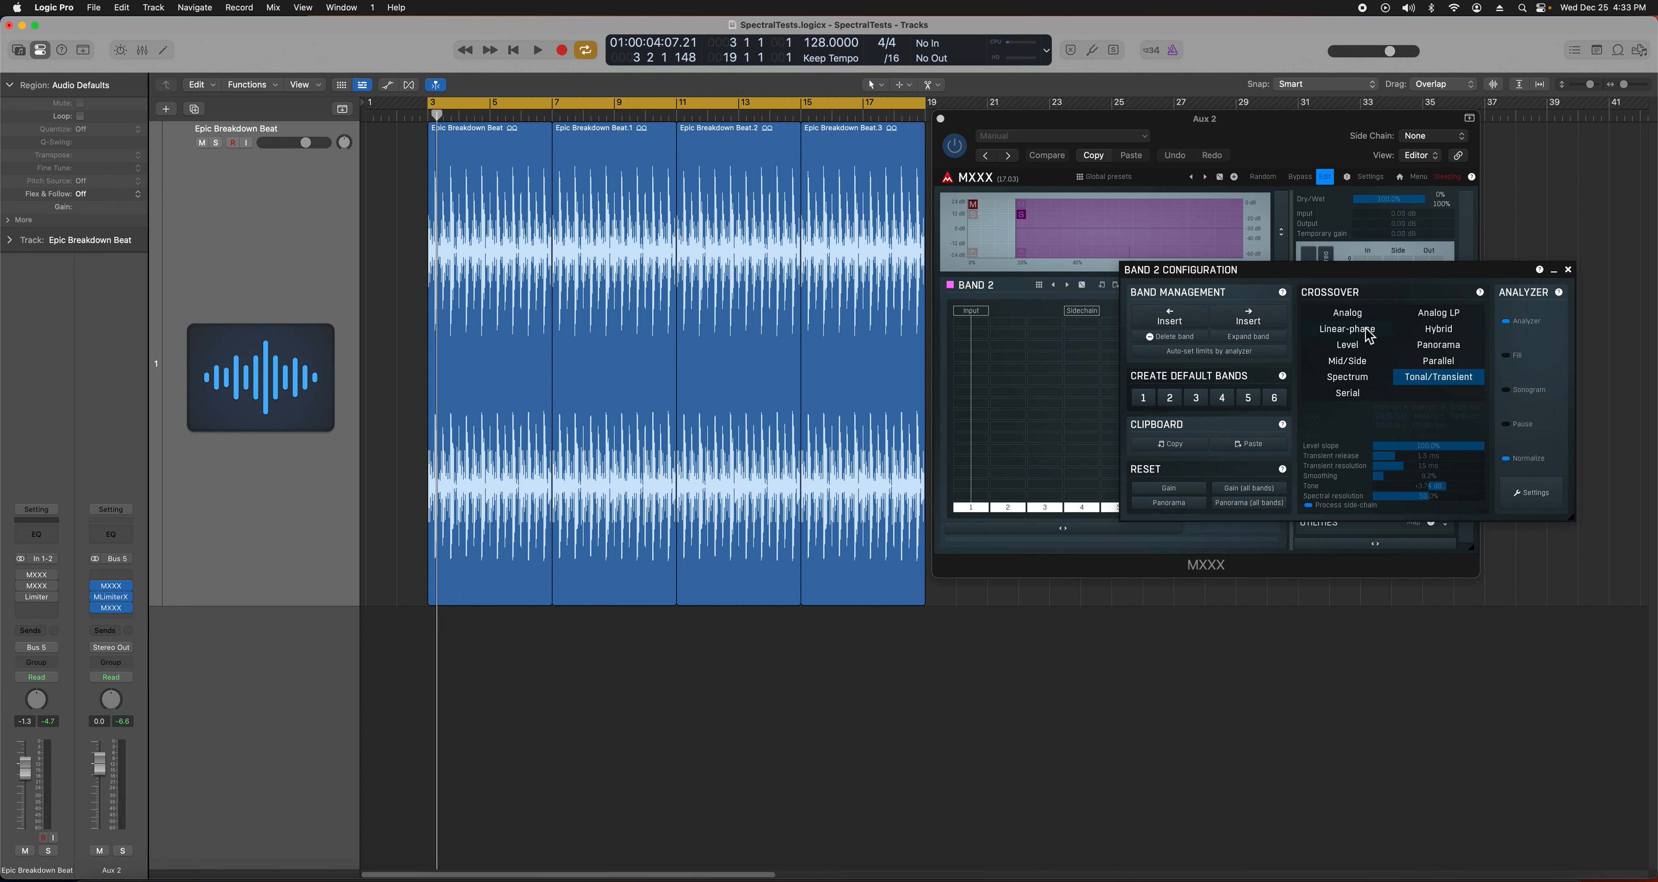
{"action": "left_click_drag", "start_coordinate": [1290, 275], "coordinate": [1140, 309]}
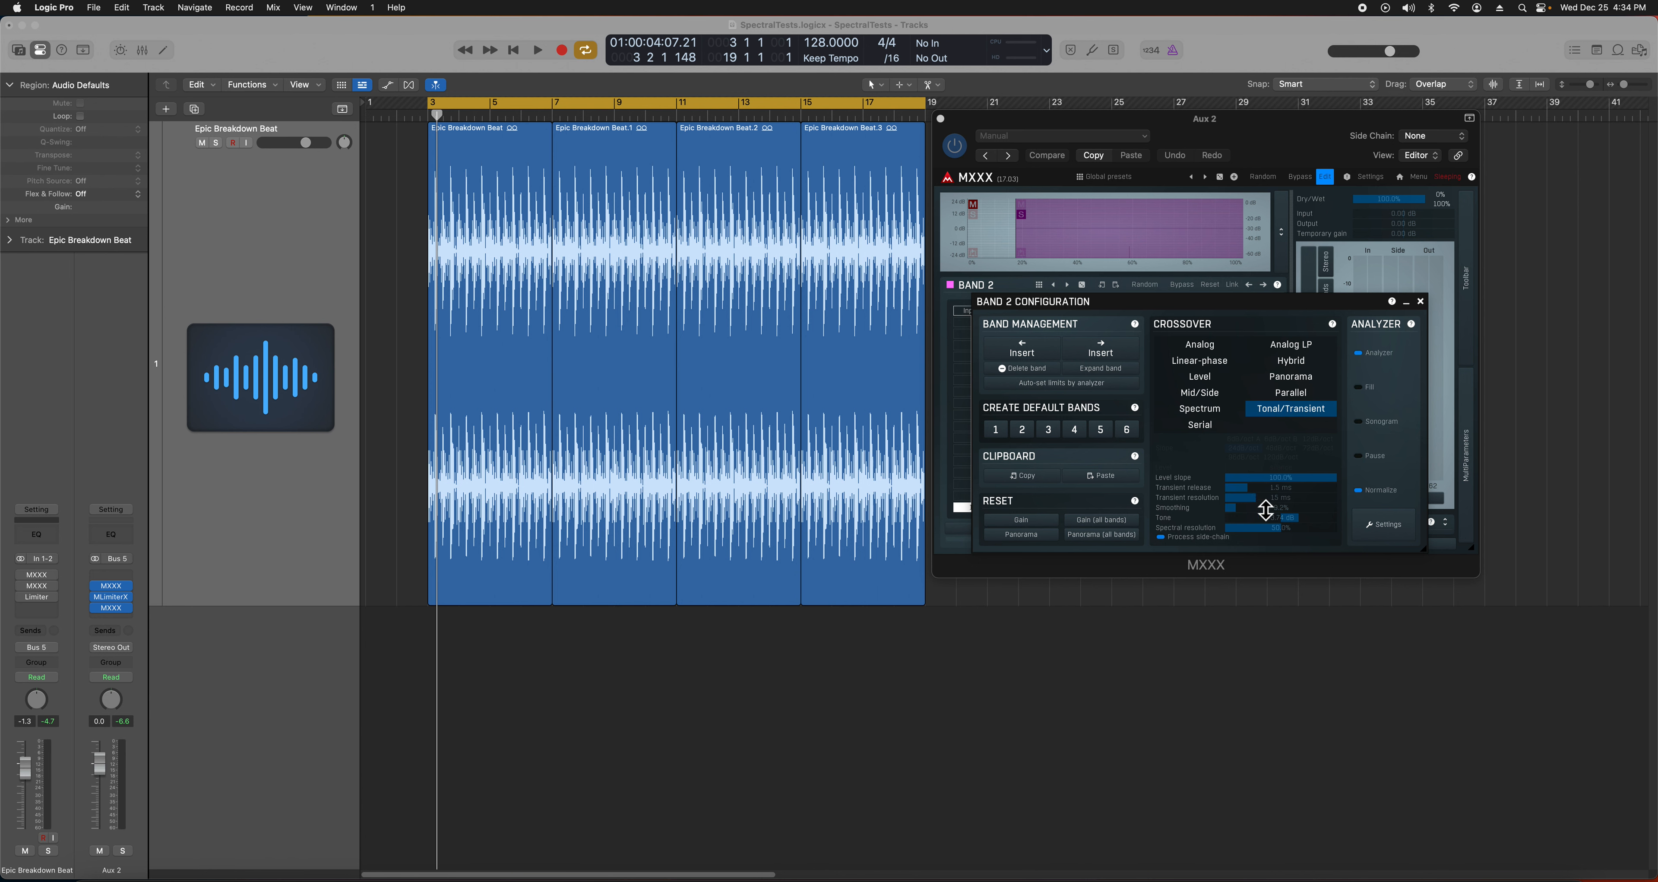
- Play Epic Breakdown Beat.1 and set transient release to 169 ms, resolution to 22 ms
{"action": "left_click", "coordinate": [598, 221]}
{"action": "key", "text": "space"}
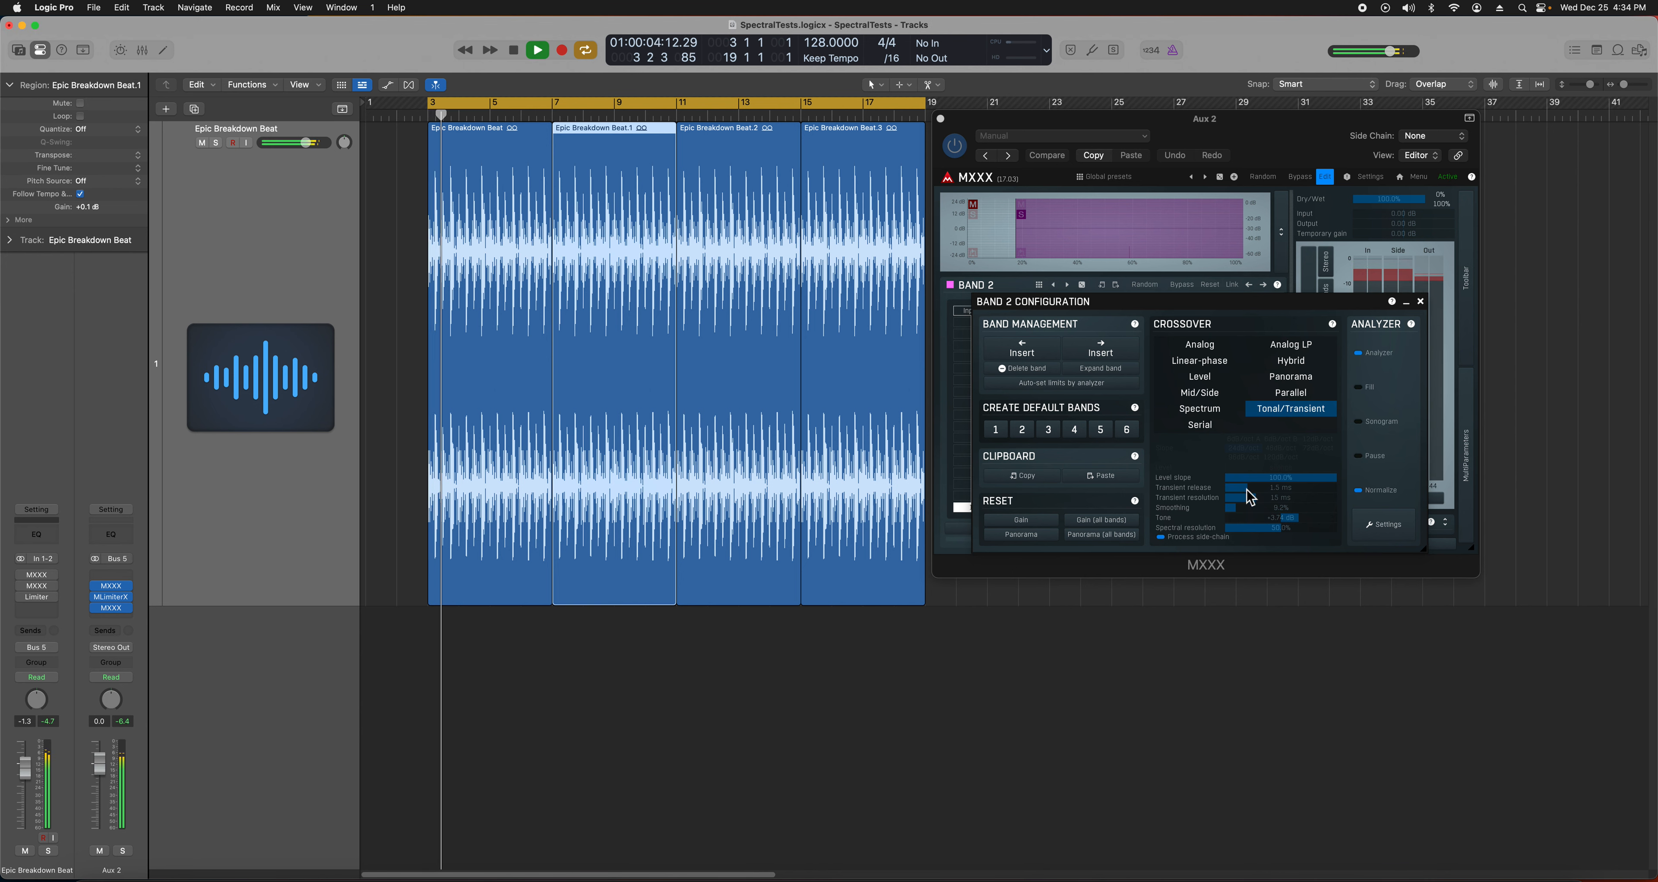
{"action": "mouse_move", "coordinate": [1260, 502]}
{"action": "left_mouse_down"}
{"action": "mouse_move", "coordinate": [1542, 424]}
{"action": "mouse_move", "coordinate": [1617, 382]}
{"action": "mouse_move", "coordinate": [1348, 484]}
{"action": "mouse_move", "coordinate": [1265, 493]}
{"action": "left_mouse_up"}
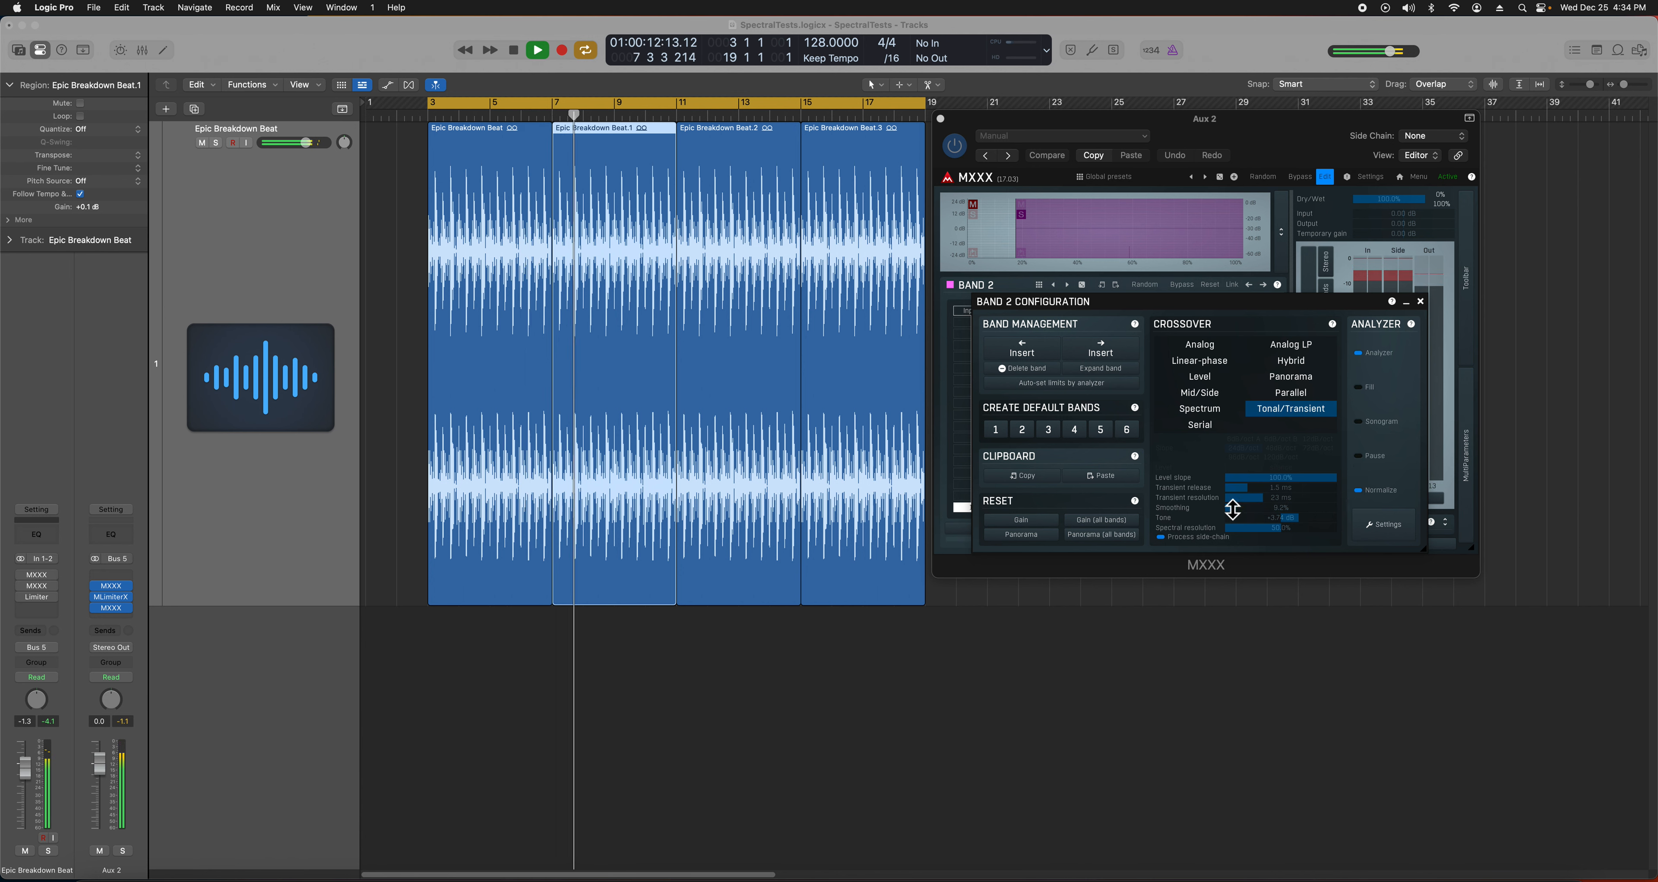
{"action": "left_click_drag", "start_coordinate": [1246, 487], "coordinate": [1638, 426]}
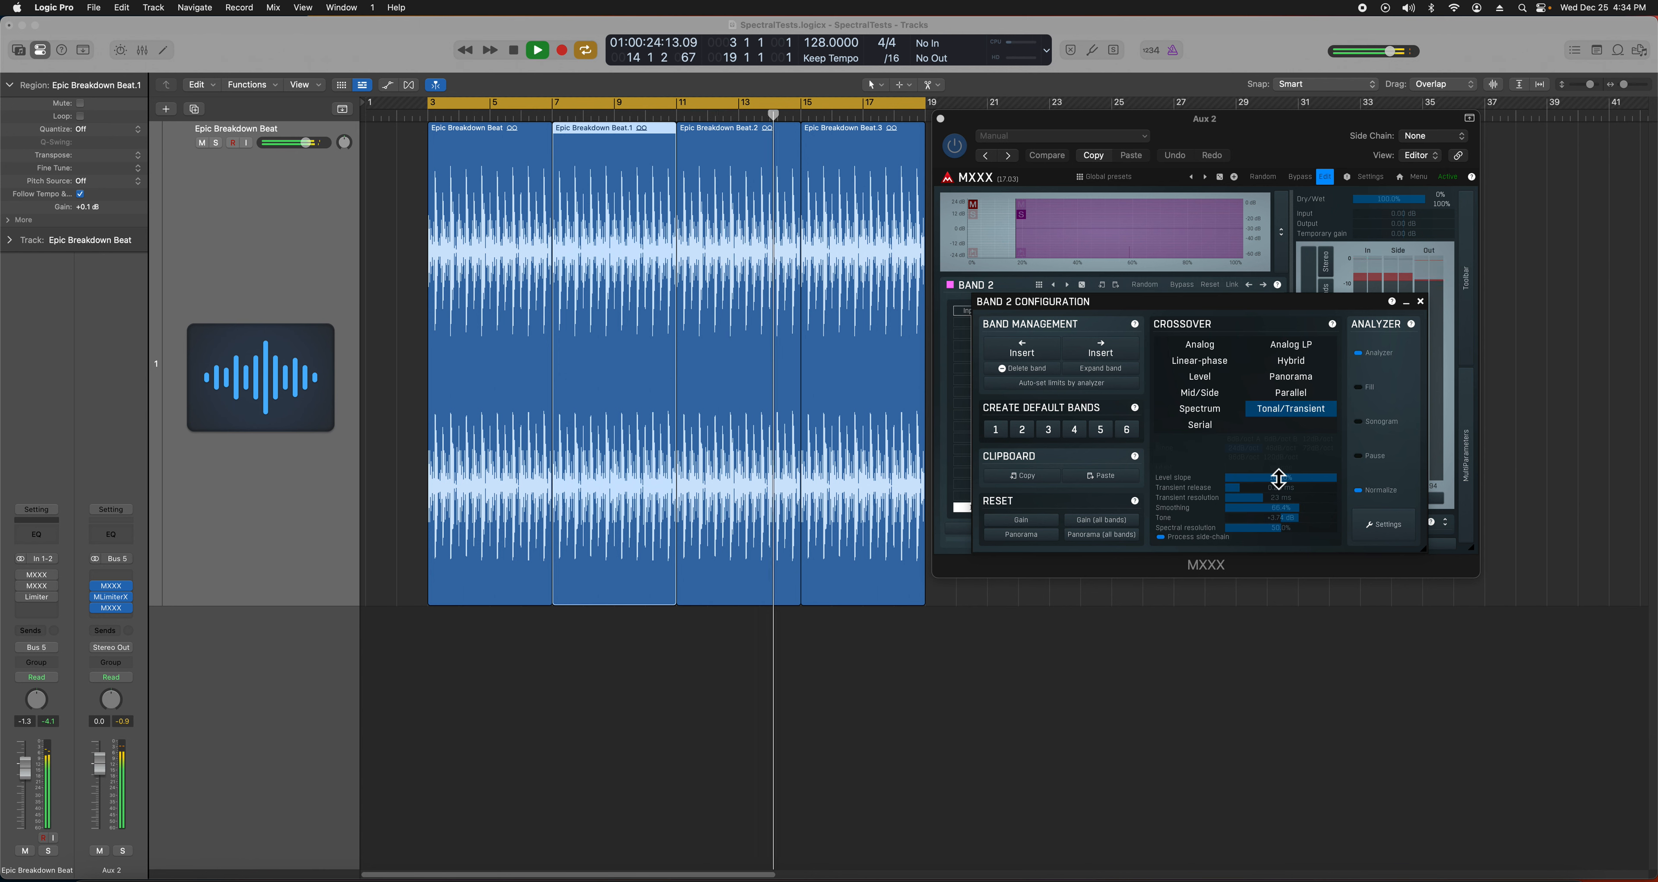
{"action": "left_click_drag", "start_coordinate": [1294, 501], "coordinate": [1150, 546]}
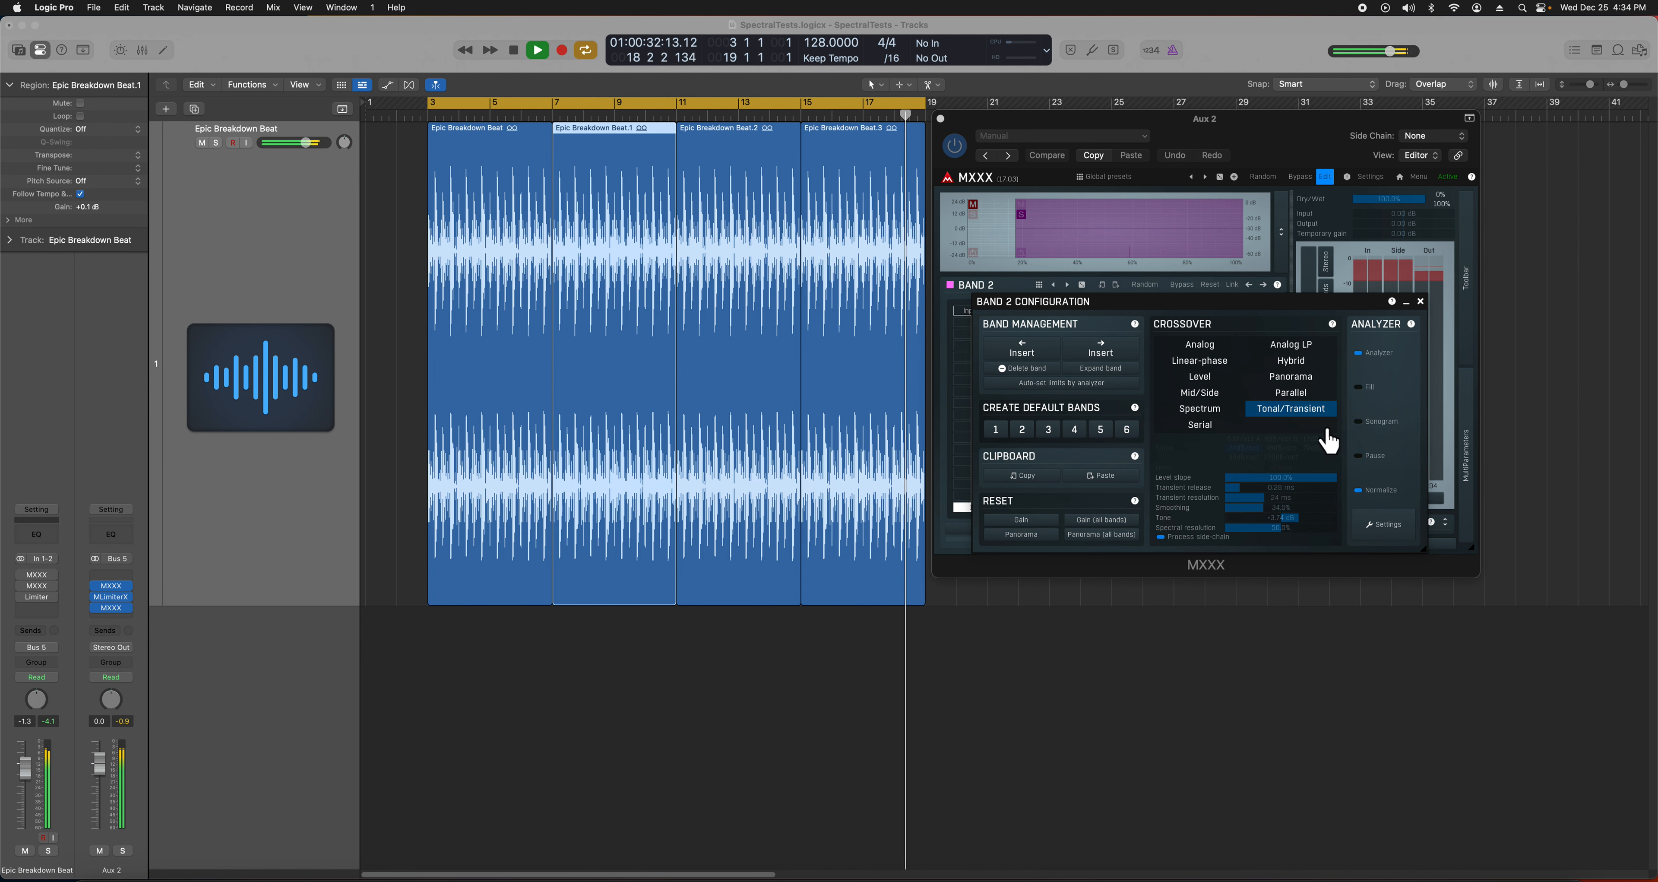
- Set tone to +1.54 dB, smoothing 8.0%, level slope 18.8%, spectral resolution 75.6%
{"action": "left_click_drag", "start_coordinate": [1298, 517], "coordinate": [1060, 494]}
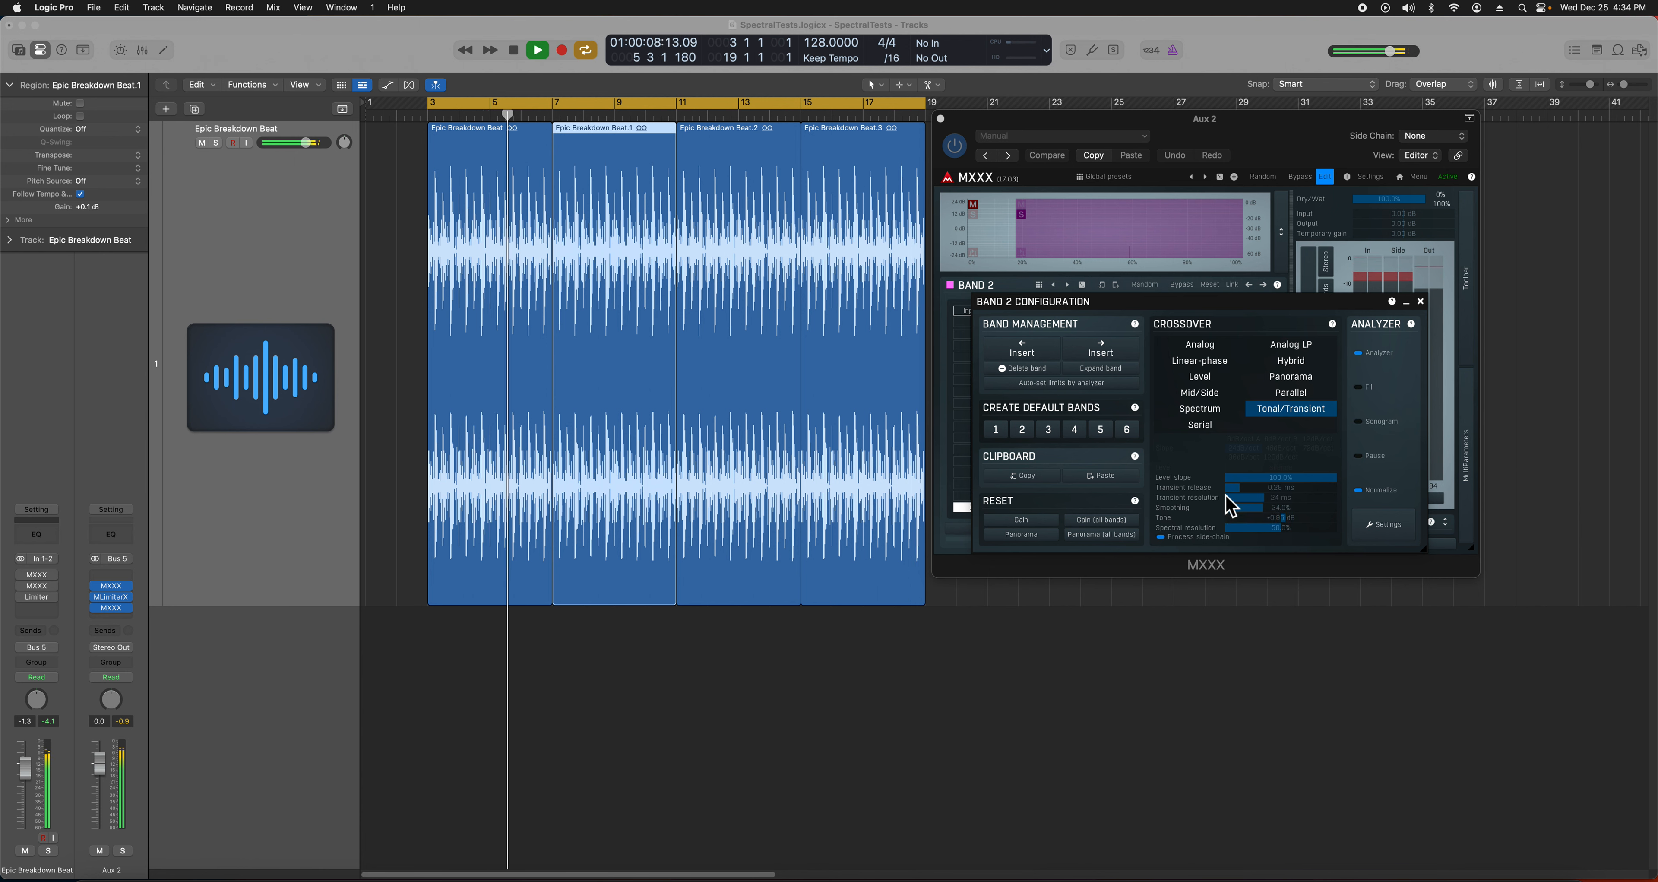
{"action": "left_click_drag", "start_coordinate": [1273, 509], "coordinate": [1031, 615]}
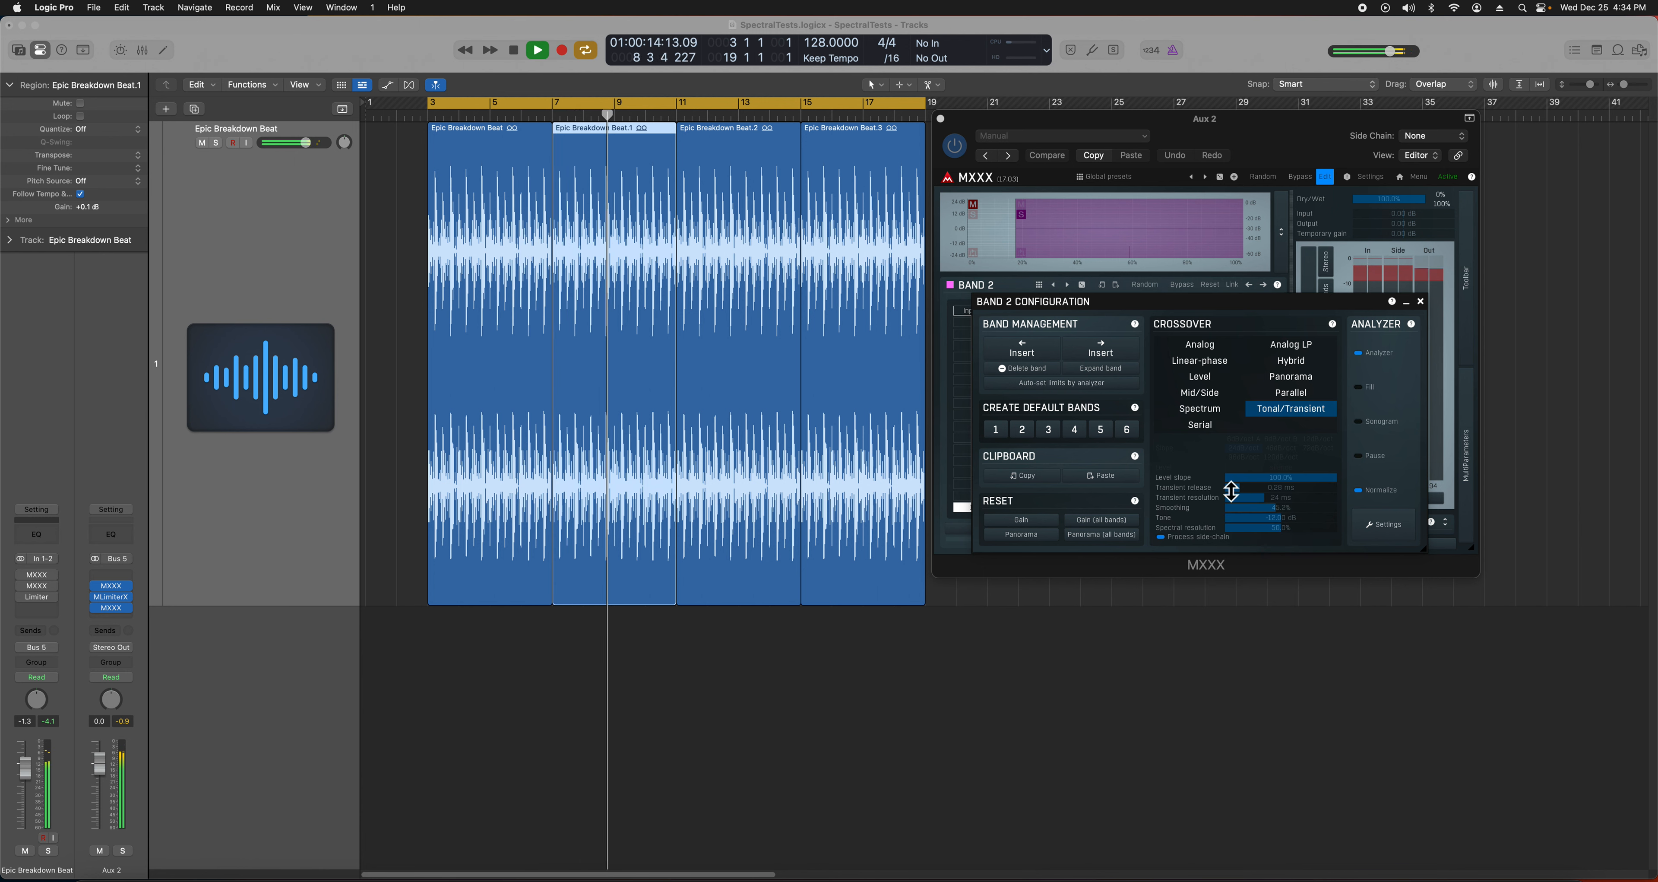
{"action": "left_click_drag", "start_coordinate": [1312, 480], "coordinate": [1470, 442]}
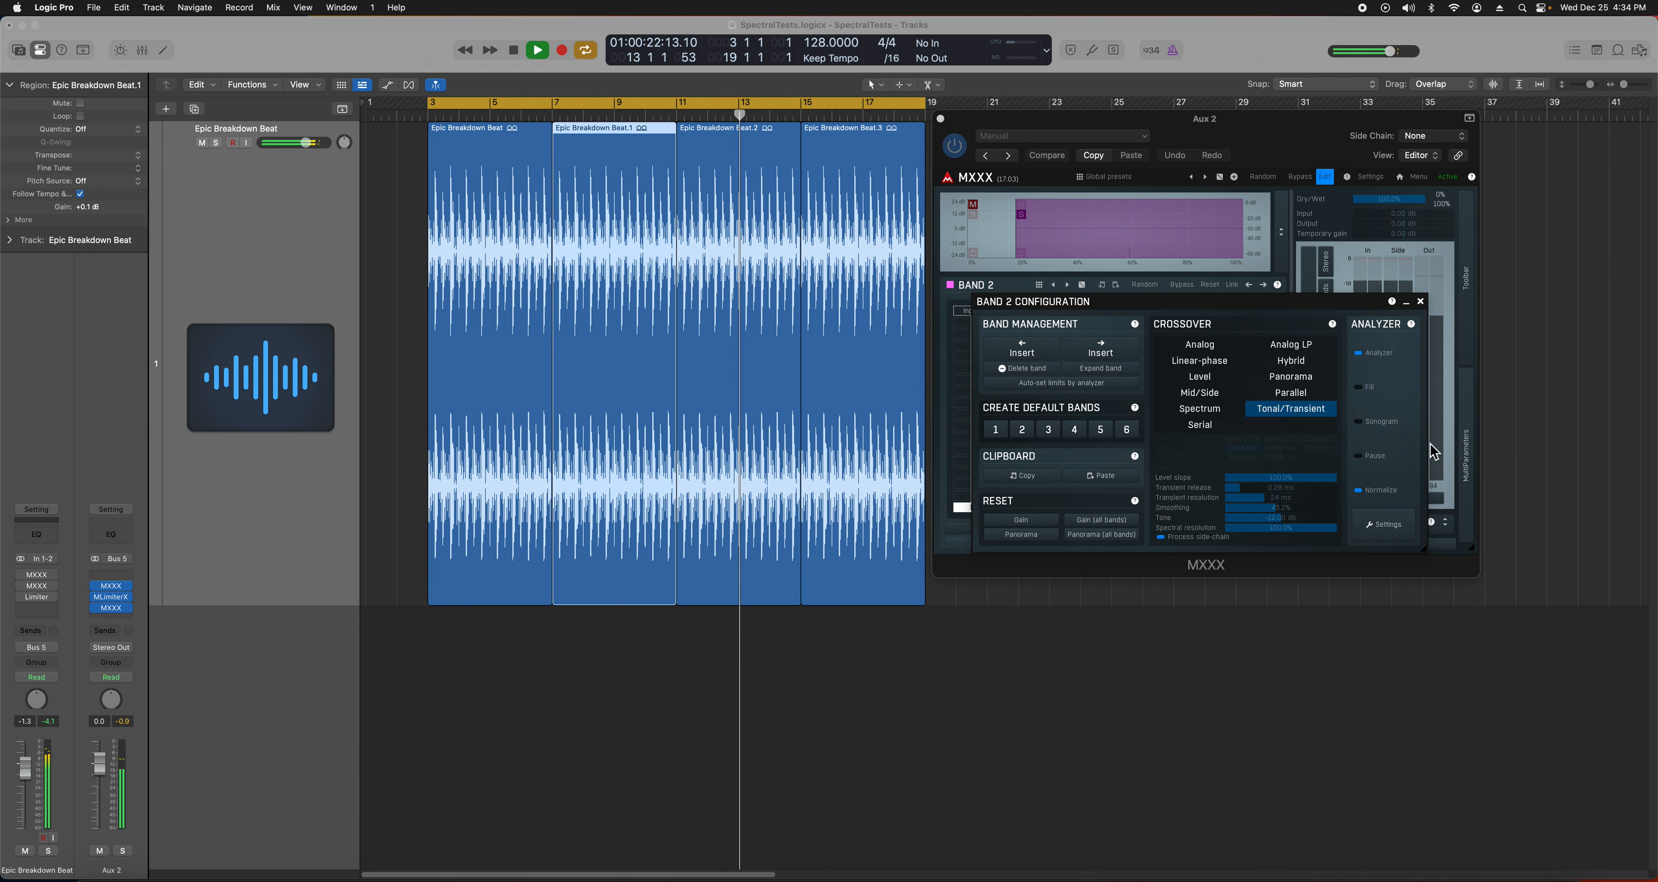
{"action": "left_click_drag", "start_coordinate": [1316, 531], "coordinate": [1126, 611]}
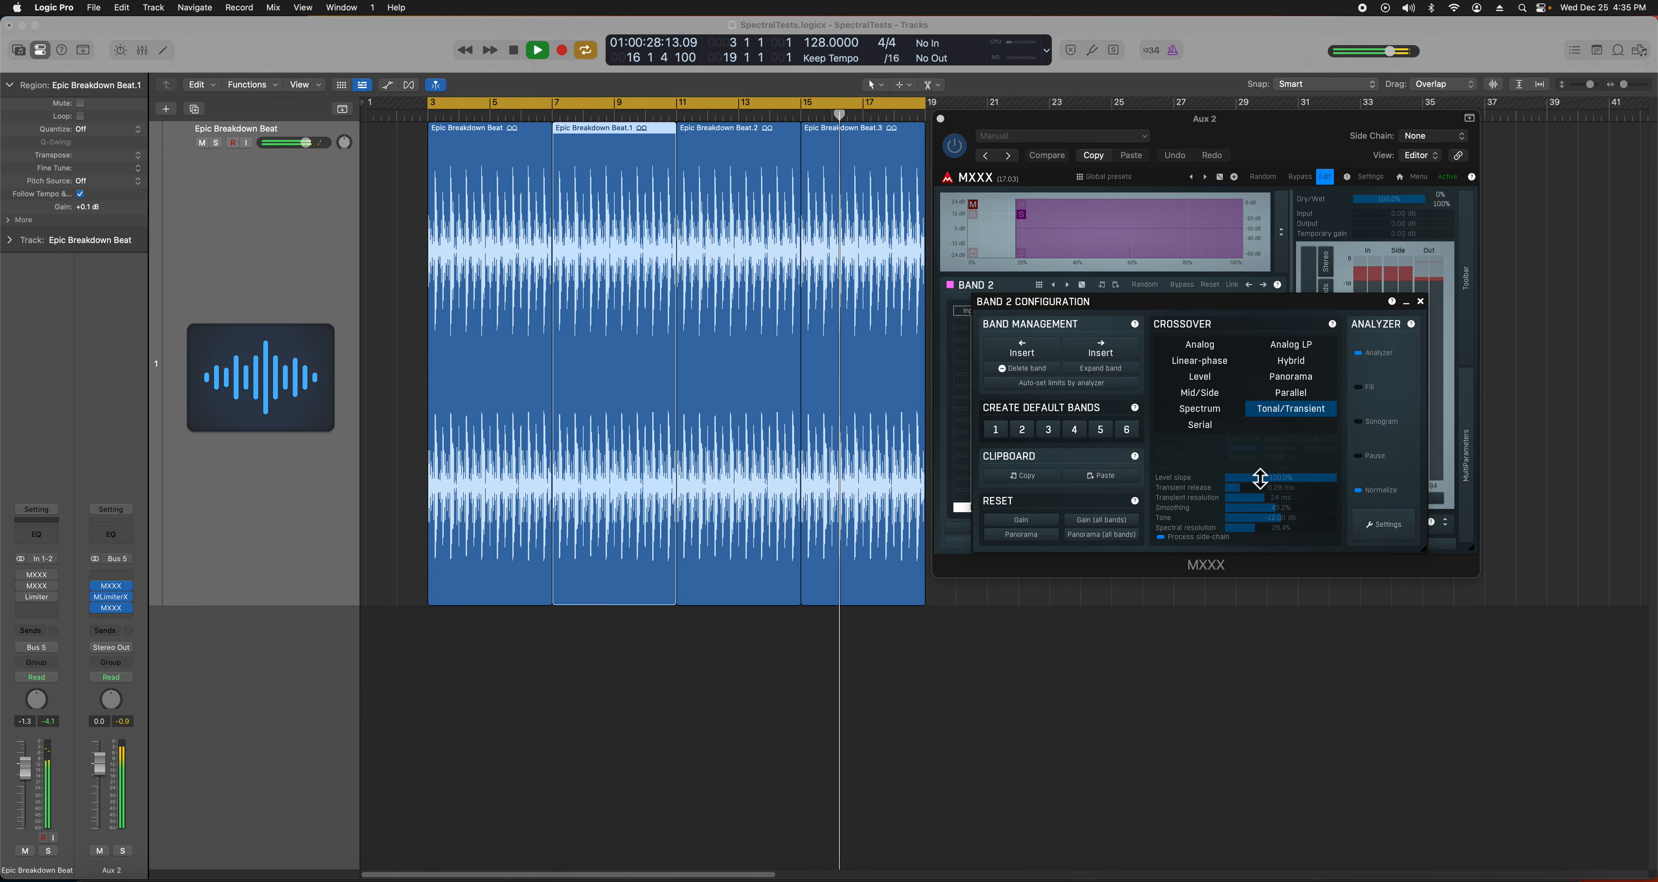
- Raise Band 4's DrumReplacer pitch to +0.56 in the full MXXX view and stop playback
{"action": "left_click", "coordinate": [1420, 302]}
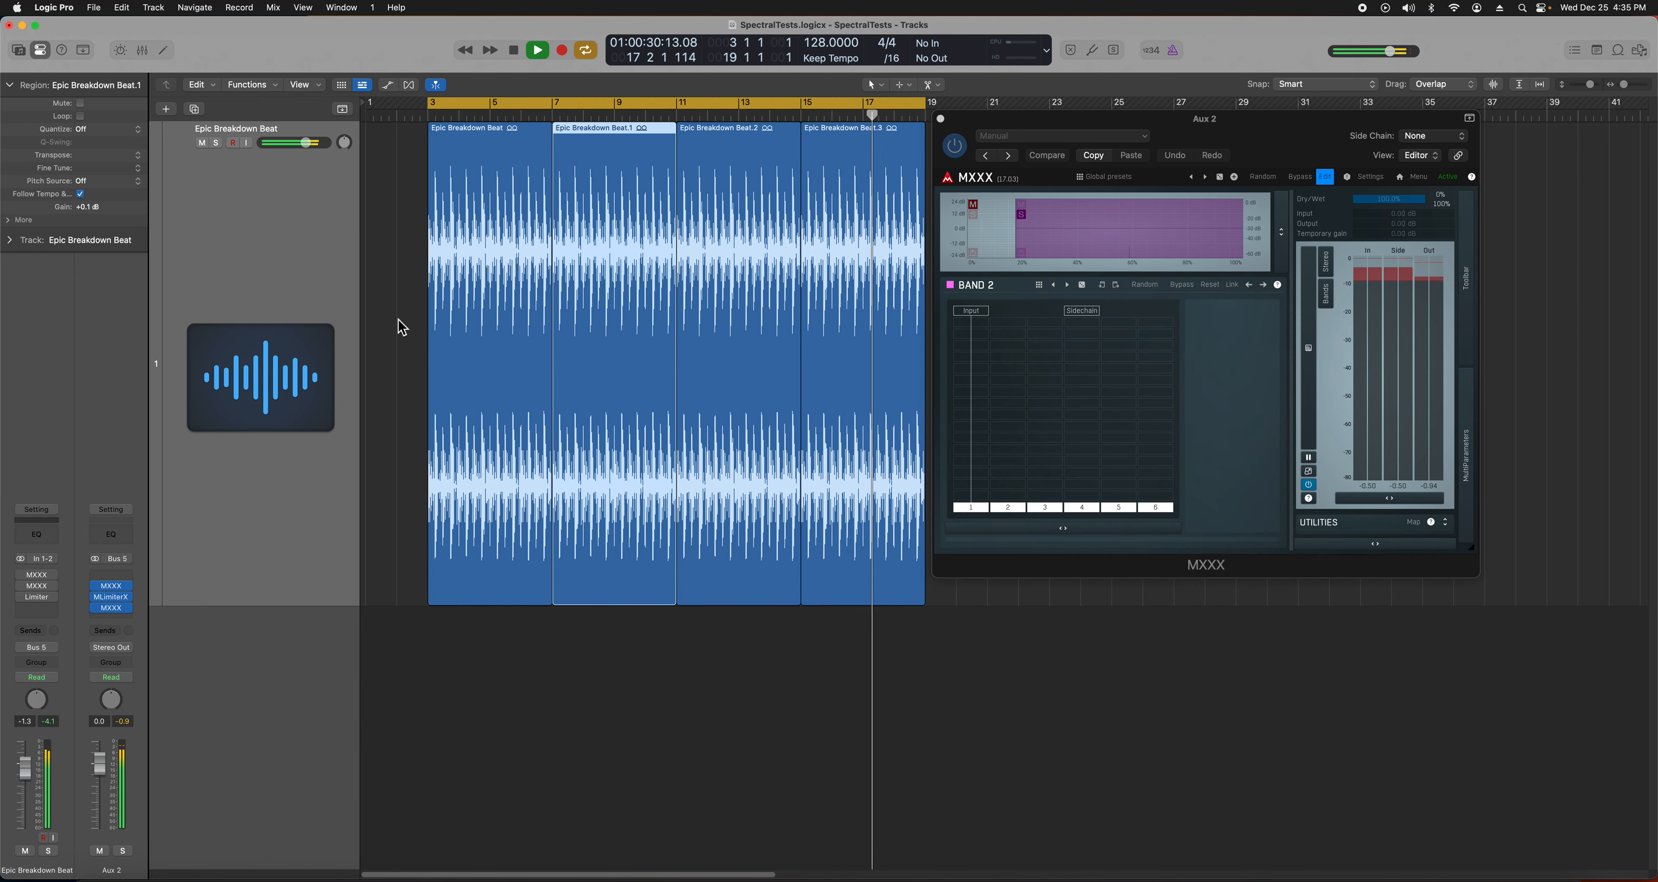
{"action": "left_click", "coordinate": [114, 587]}
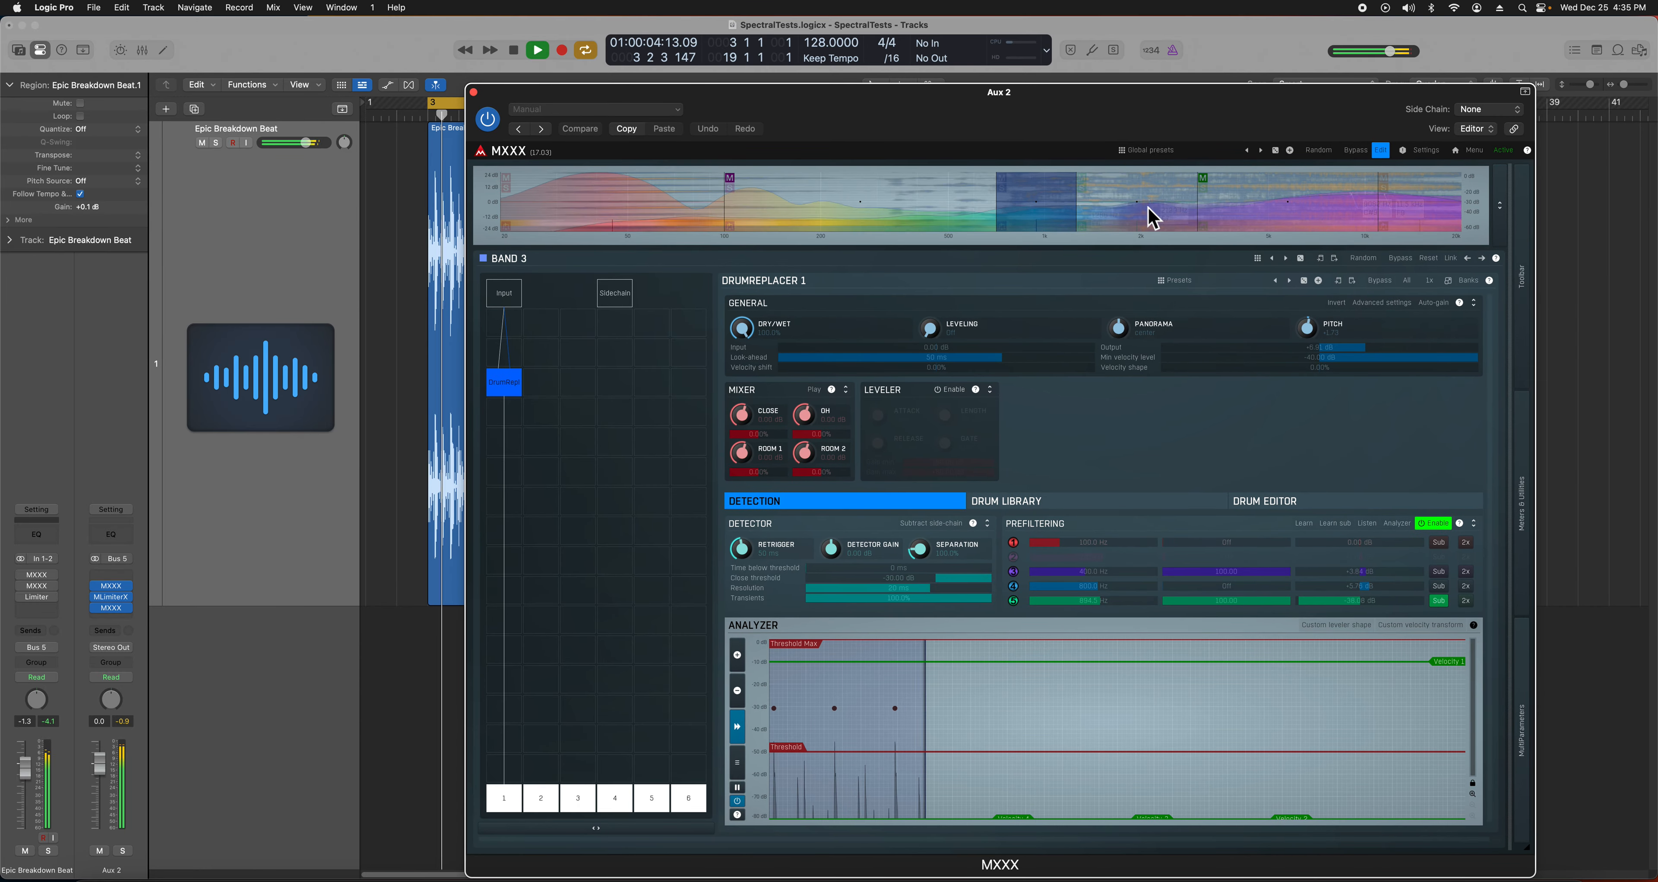
{"action": "left_click", "coordinate": [1159, 221]}
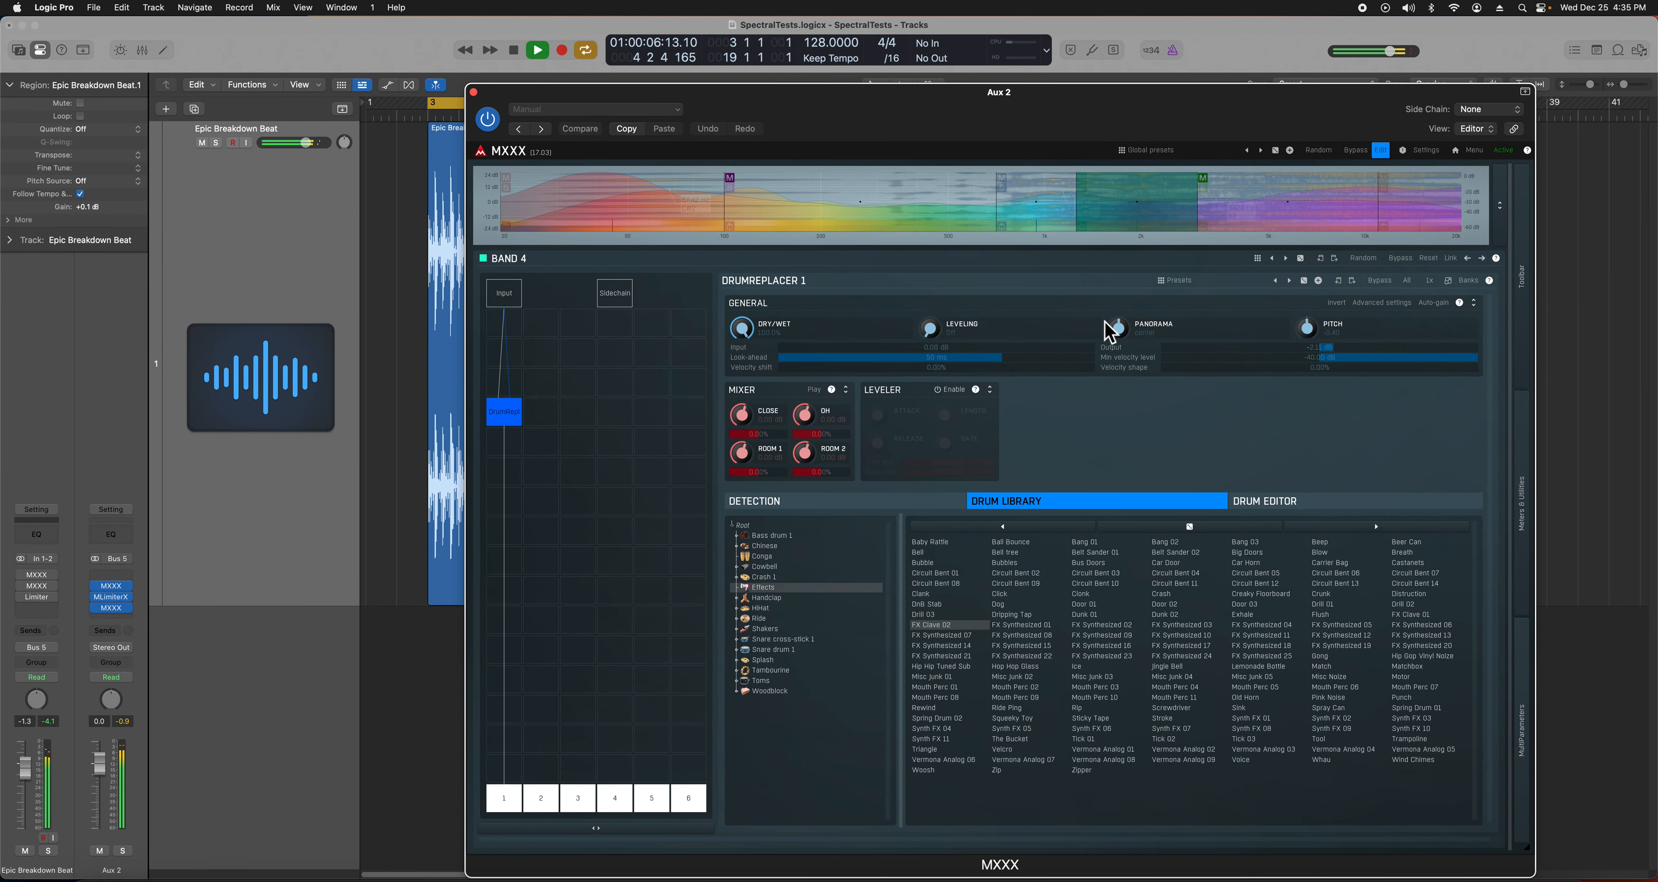
{"action": "mouse_move", "coordinate": [1307, 333]}
{"action": "left_mouse_down"}
{"action": "mouse_move", "coordinate": [1348, 349]}
{"action": "mouse_move", "coordinate": [1166, 439]}
{"action": "mouse_move", "coordinate": [1377, 389]}
{"action": "mouse_move", "coordinate": [1356, 367]}
{"action": "mouse_move", "coordinate": [1461, 348]}
{"action": "mouse_move", "coordinate": [1284, 350]}
{"action": "left_mouse_up"}
{"action": "left_click_drag", "start_coordinate": [976, 98], "coordinate": [1218, 98]}
{"action": "key", "text": "space"}
- Reposition the large MXXX window, check Bands 1 and 3, then close it
{"action": "left_click_drag", "start_coordinate": [1061, 92], "coordinate": [673, 40]}
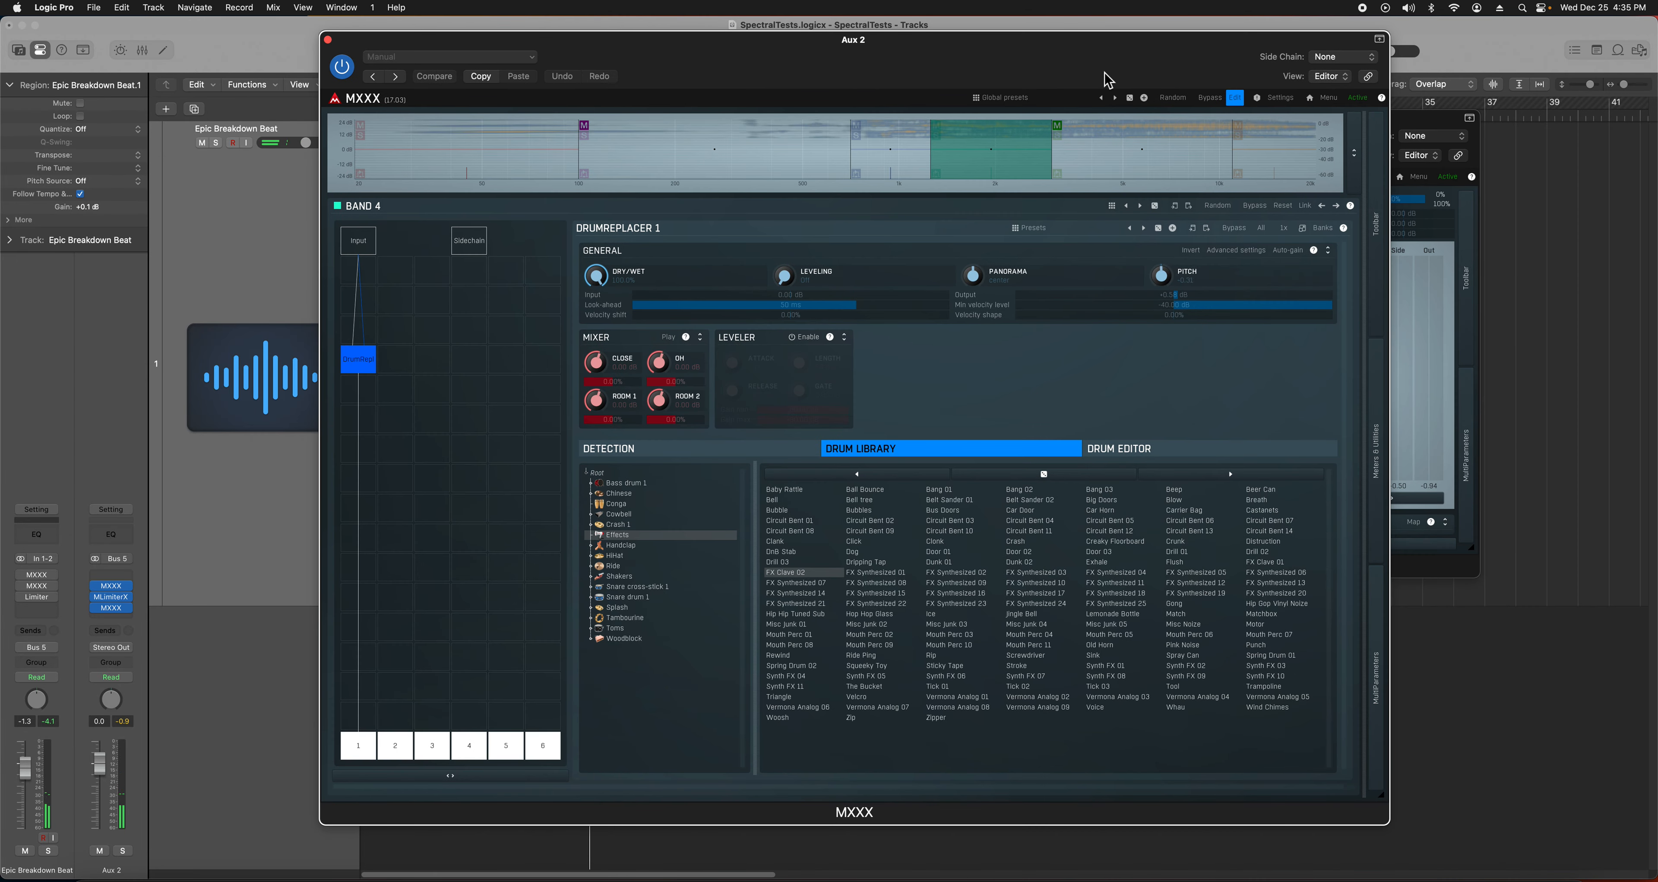
{"action": "left_click_drag", "start_coordinate": [1067, 66], "coordinate": [1157, 54]}
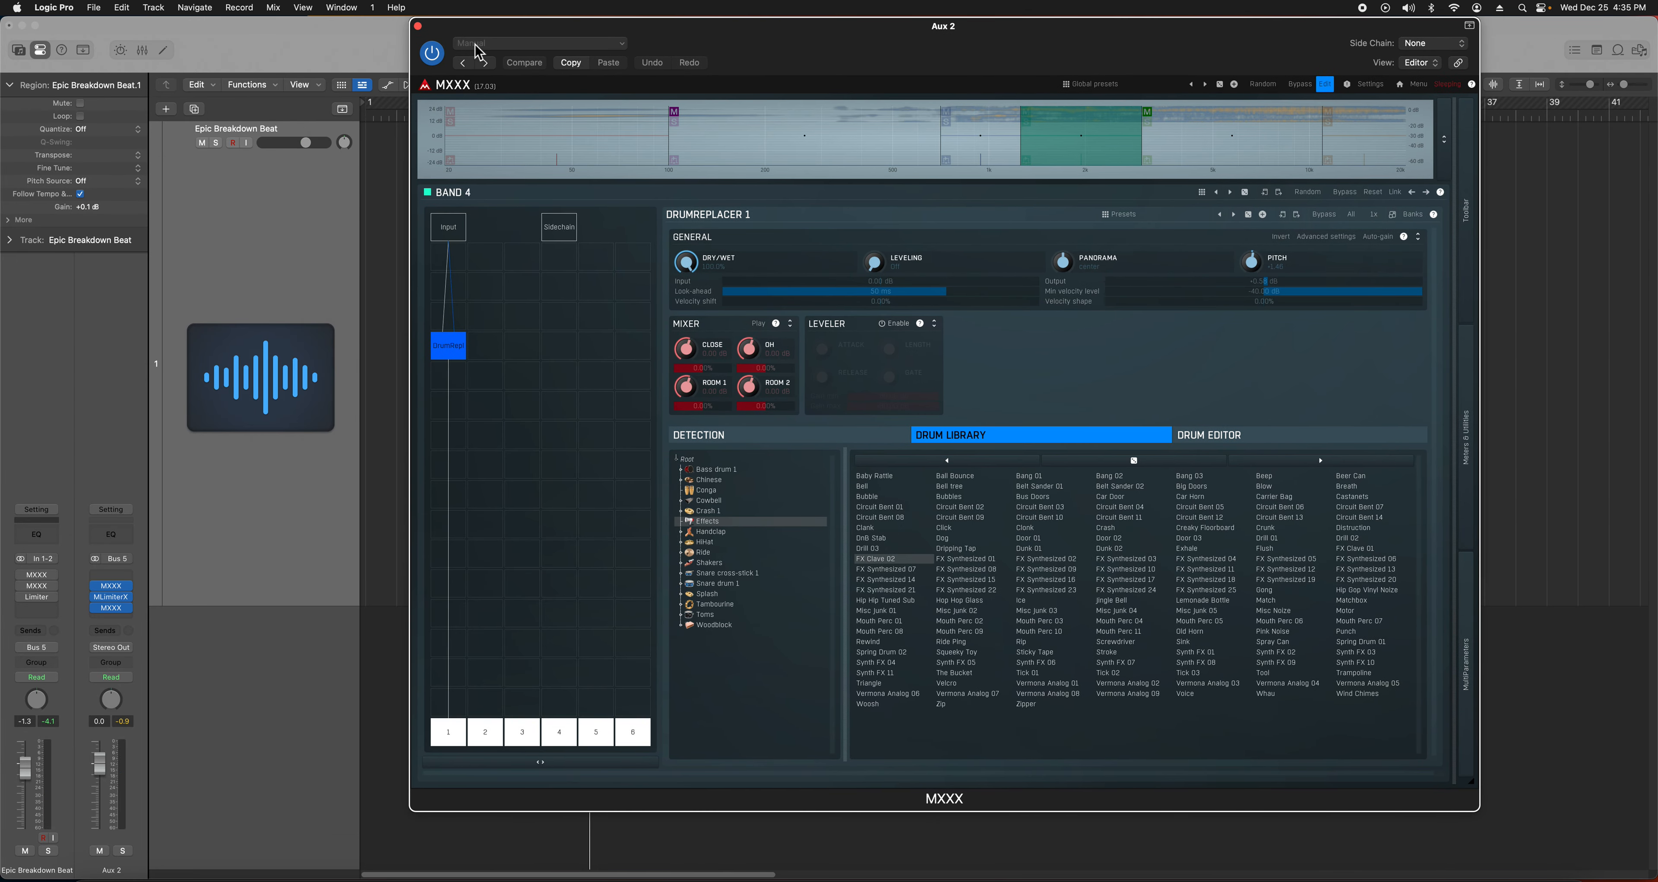
{"action": "left_click_drag", "start_coordinate": [473, 39], "coordinate": [529, 82]}
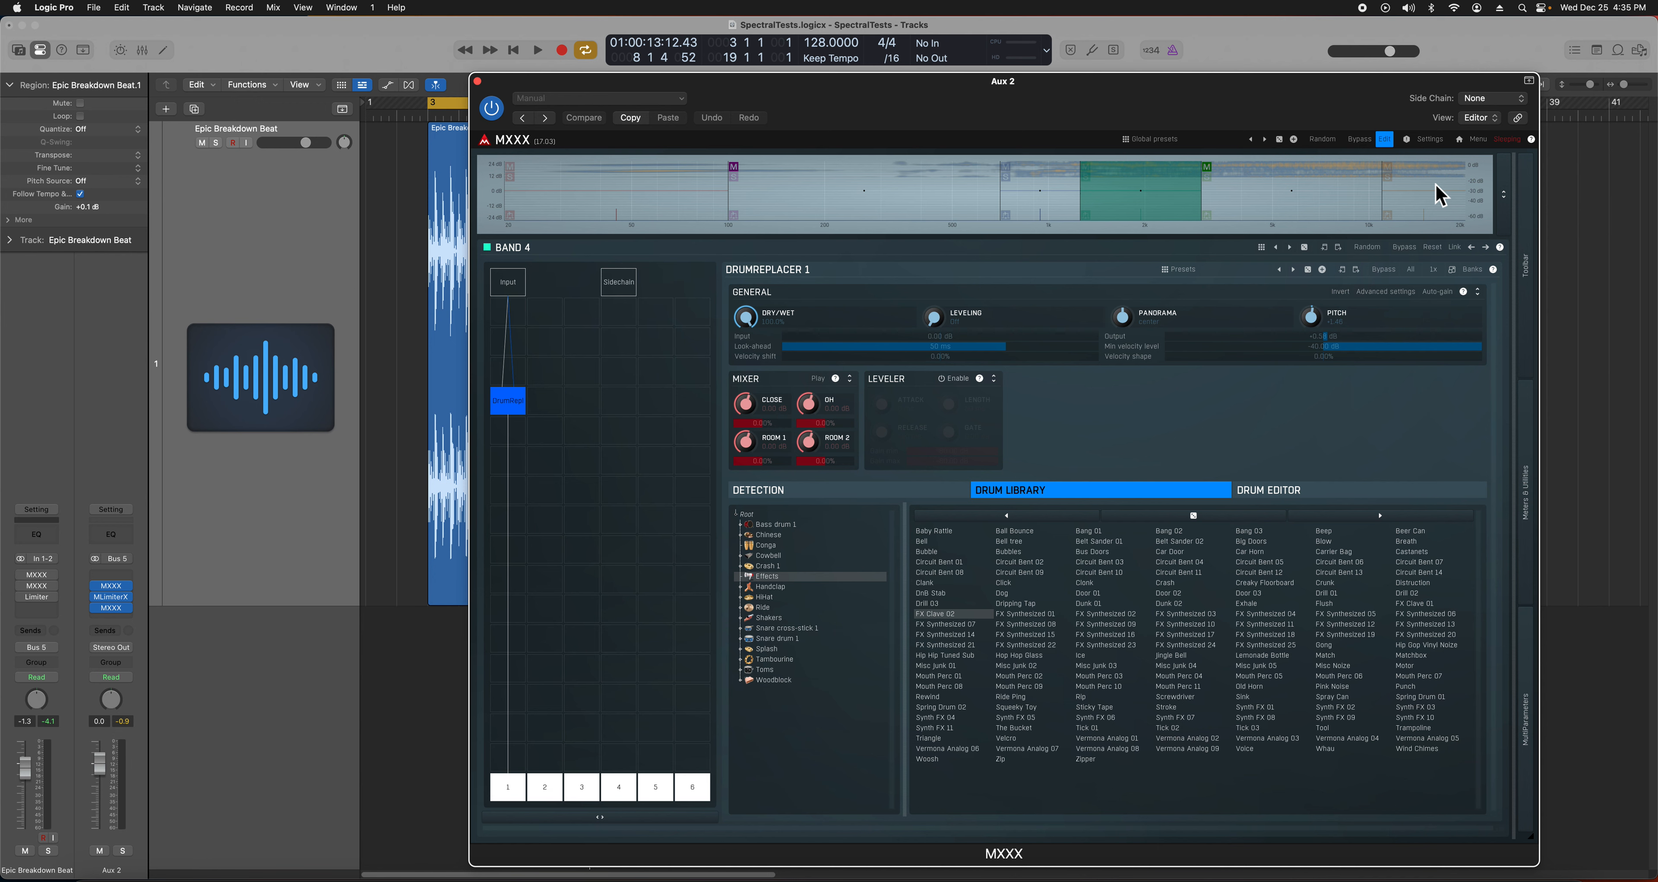
{"action": "left_click", "coordinate": [695, 226]}
{"action": "left_click", "coordinate": [1038, 218]}
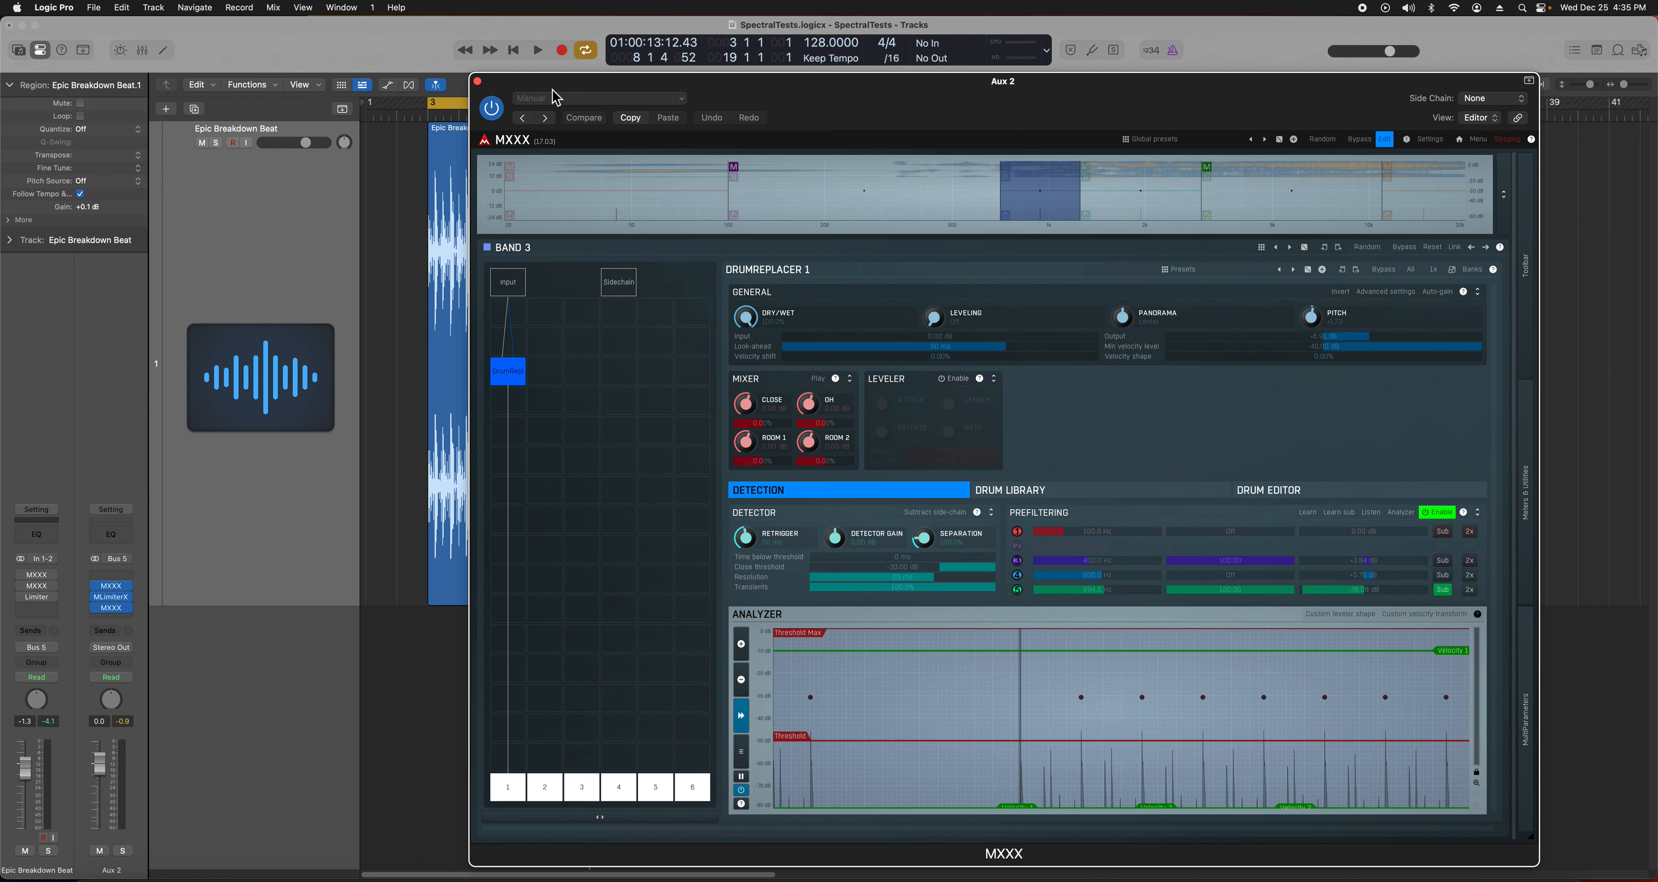
{"action": "left_click", "coordinate": [478, 82]}
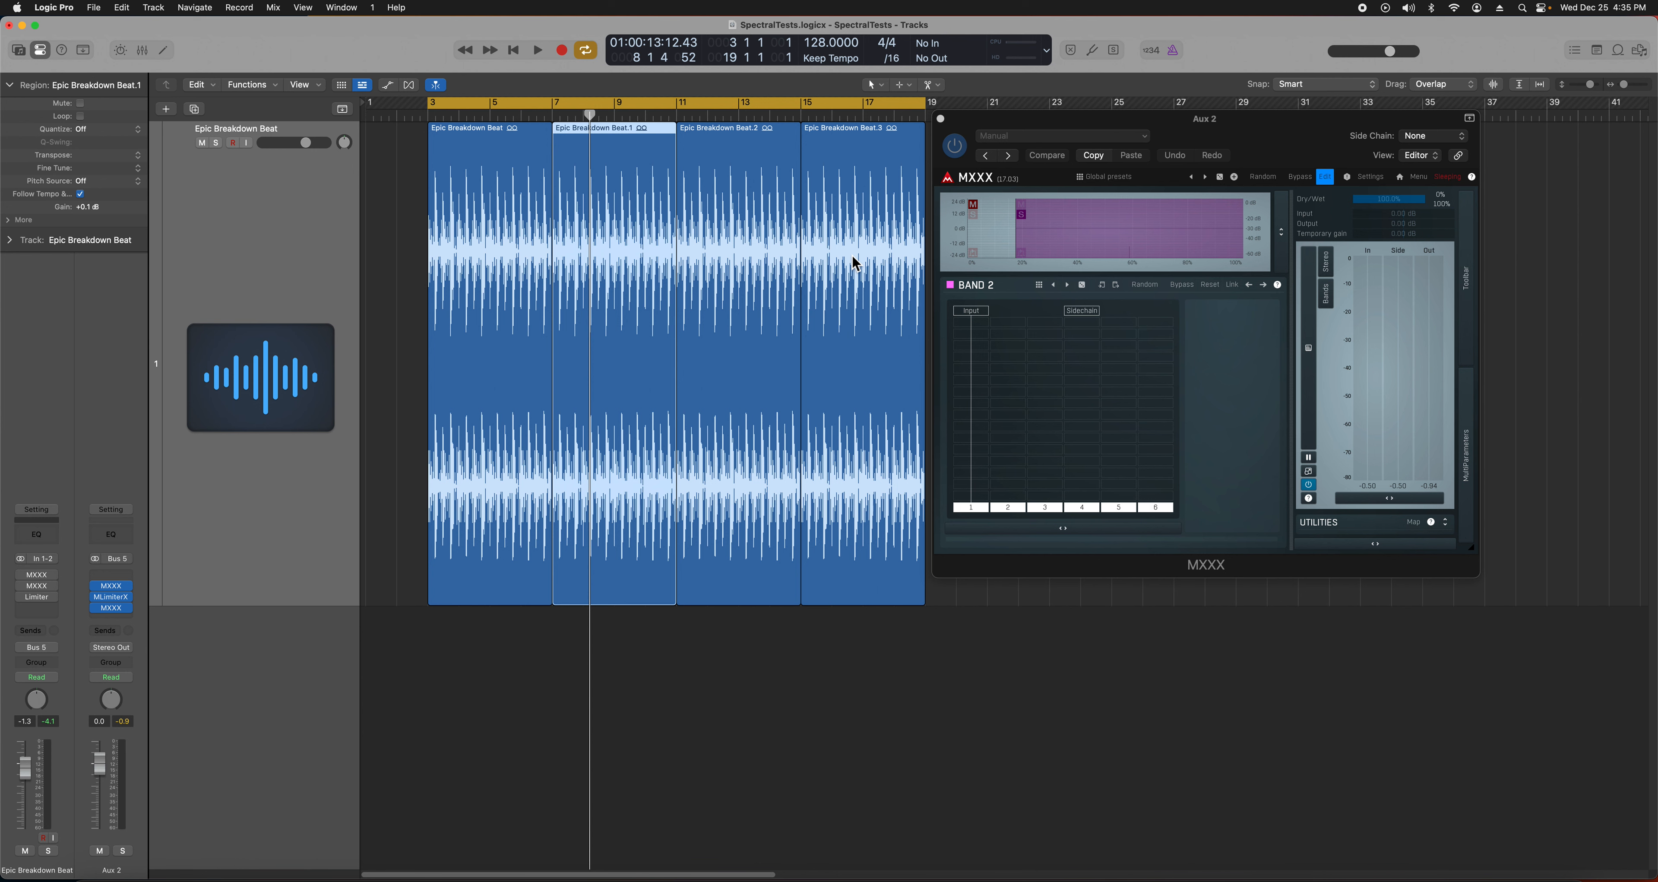